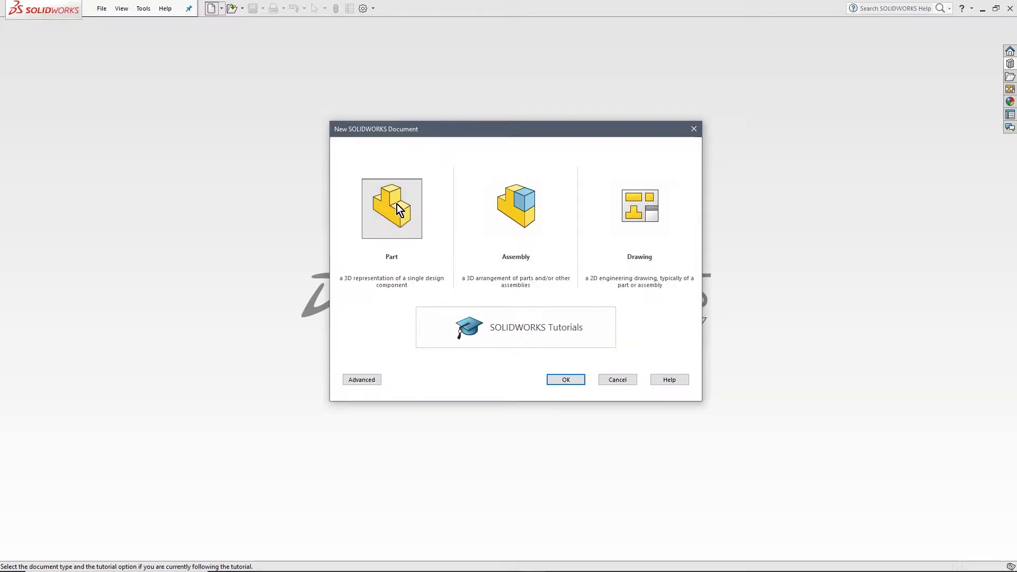
Step: Create a new part document and set its unit system to MMGS (millimeter, gram, second)
{"action": "left_click", "coordinate": [571, 381]}
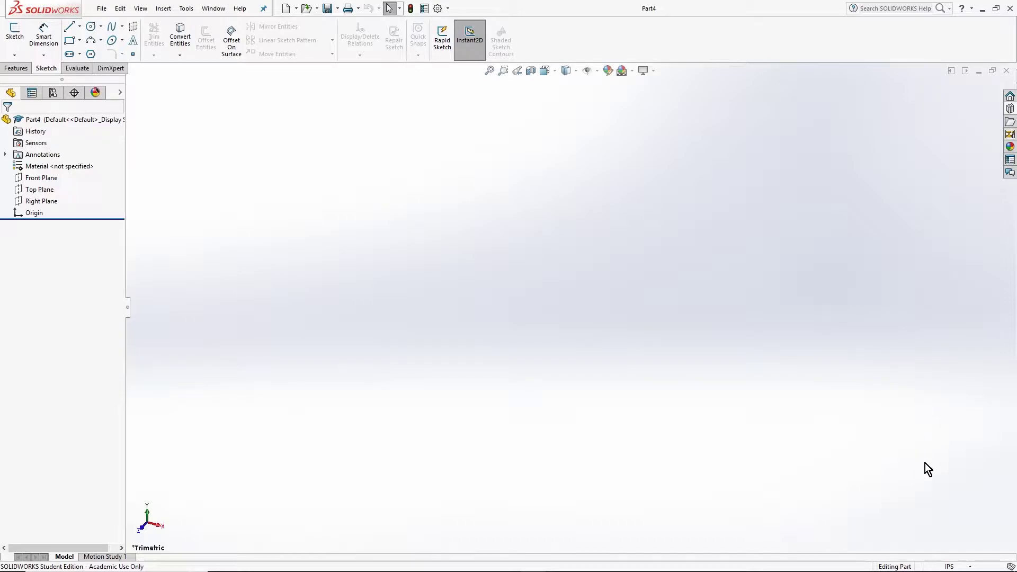
{"action": "left_click", "coordinate": [958, 565]}
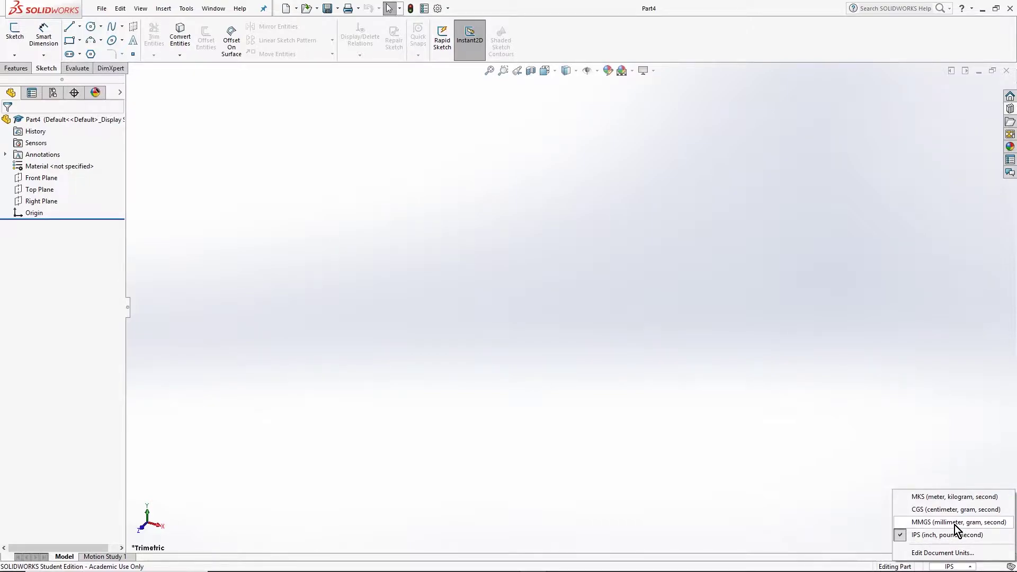
{"action": "left_click", "coordinate": [955, 526]}
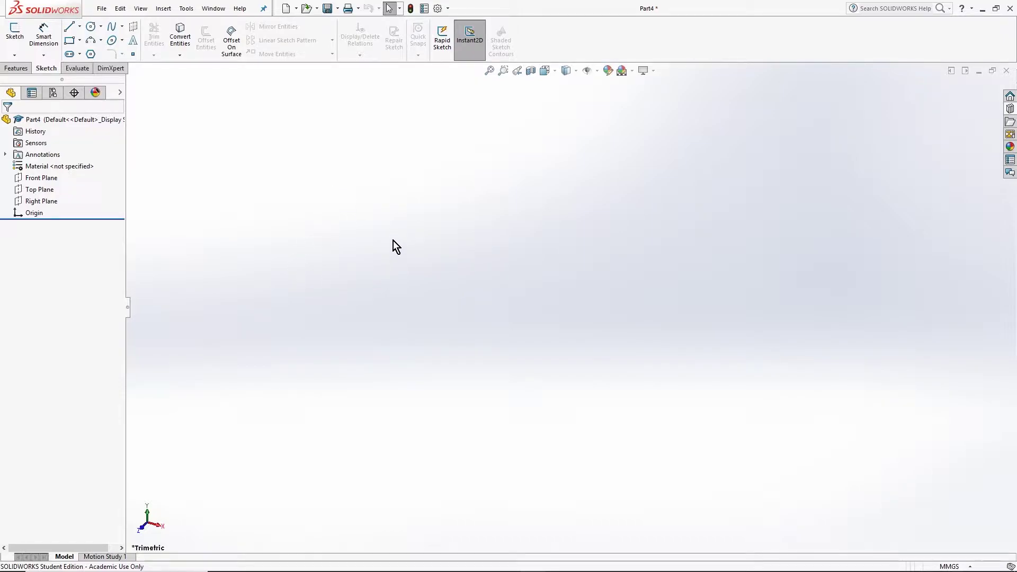
Step: Look through the main menus, unpin the menu bar and pin it open again
{"action": "left_click", "coordinate": [102, 9]}
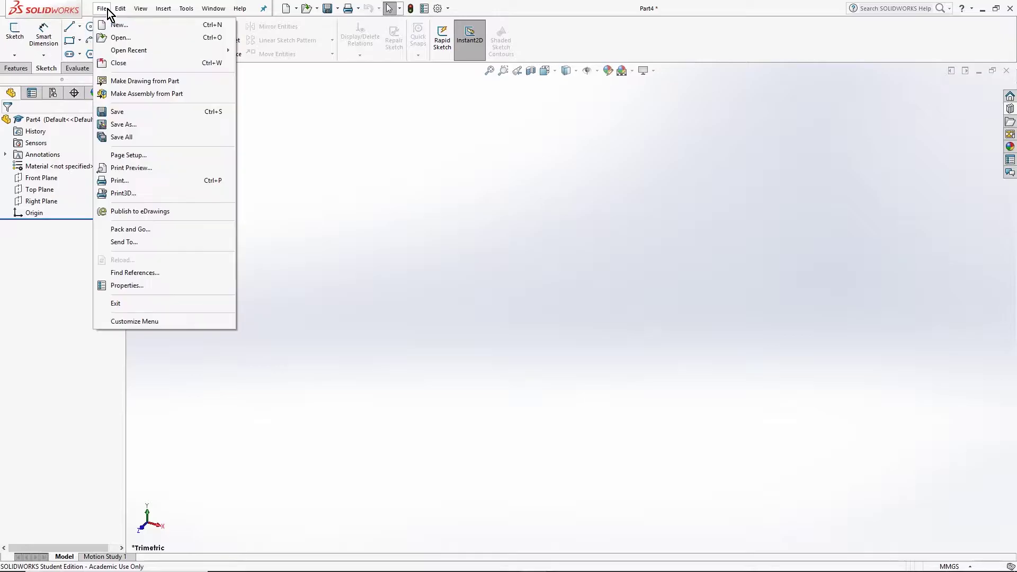
{"action": "left_click", "coordinate": [140, 10]}
{"action": "mouse_move", "coordinate": [162, 8]}
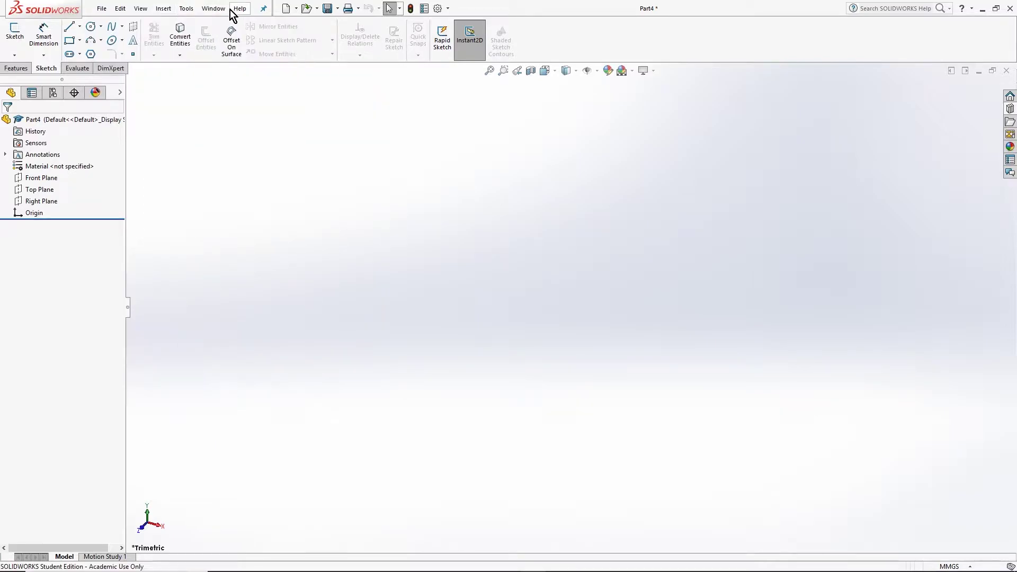
{"action": "left_click", "coordinate": [259, 9]}
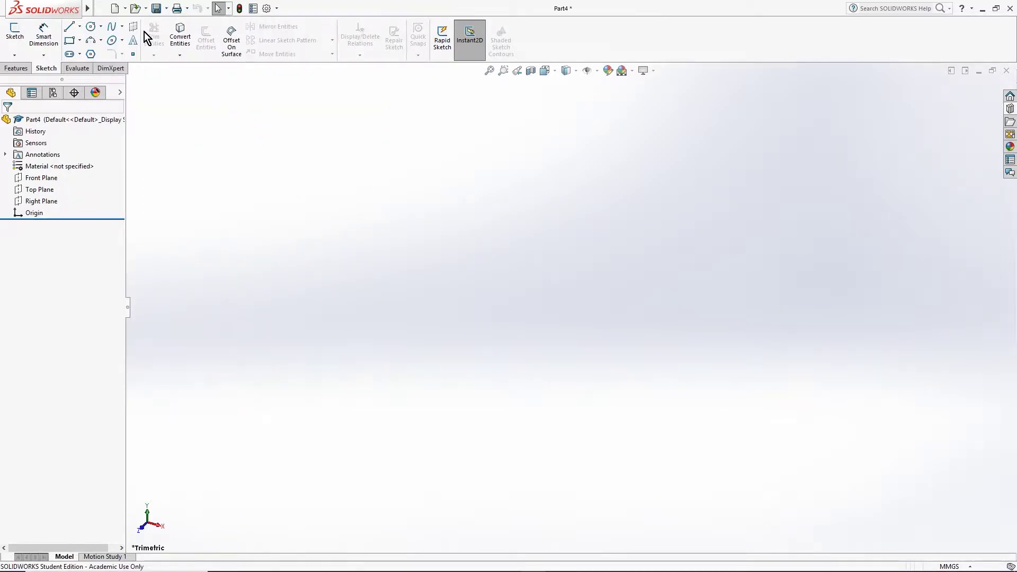
{"action": "left_click", "coordinate": [107, 10]}
{"action": "left_click", "coordinate": [110, 12]}
{"action": "left_click", "coordinate": [240, 8]}
{"action": "left_click", "coordinate": [263, 9]}
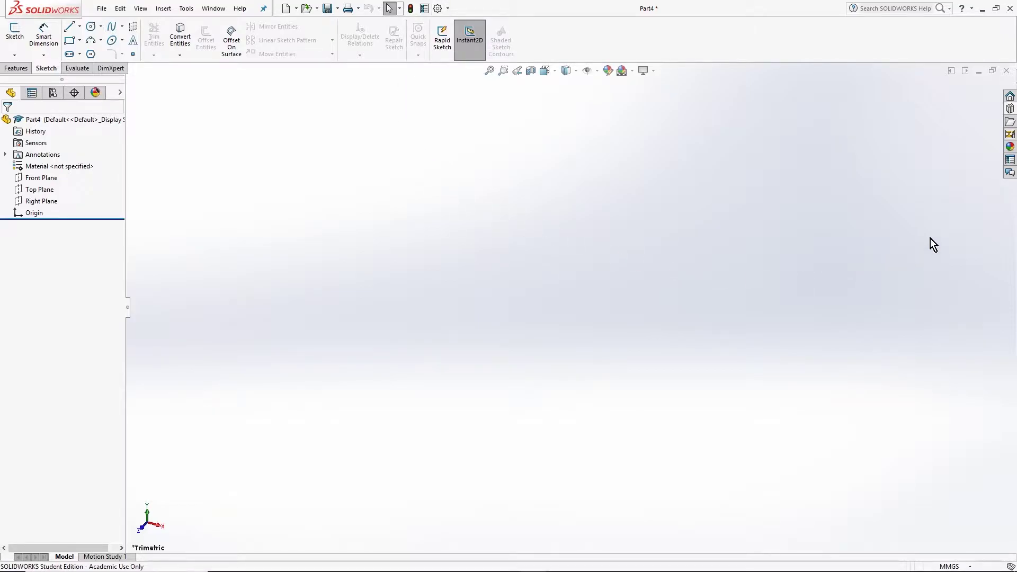
Step: Look over the SOLIDWORKS Resources and the Motion Study 1 timeline, and return to the model
{"action": "left_click", "coordinate": [1010, 96]}
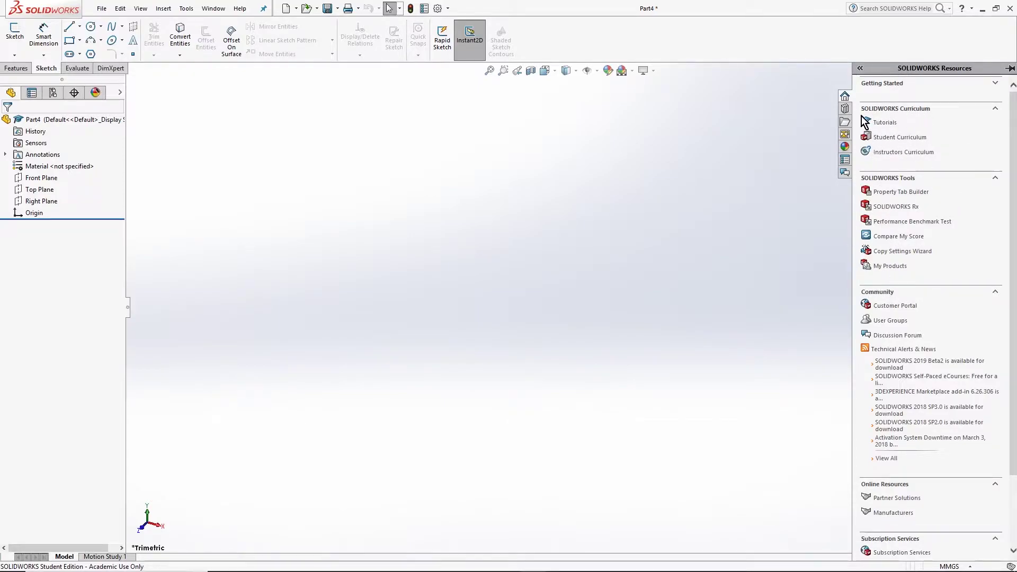
{"action": "left_click", "coordinate": [845, 108]}
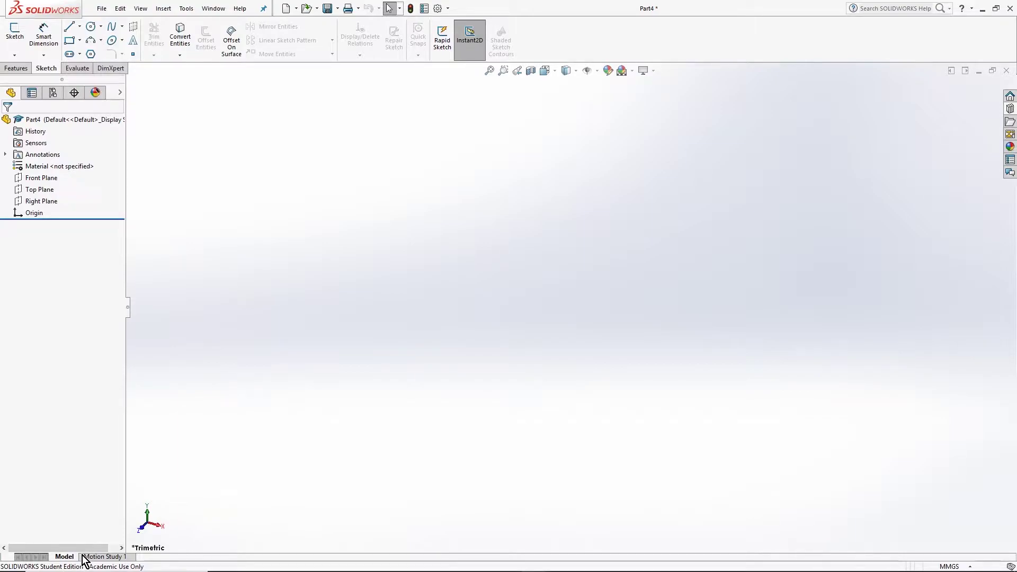
{"action": "left_click", "coordinate": [100, 558]}
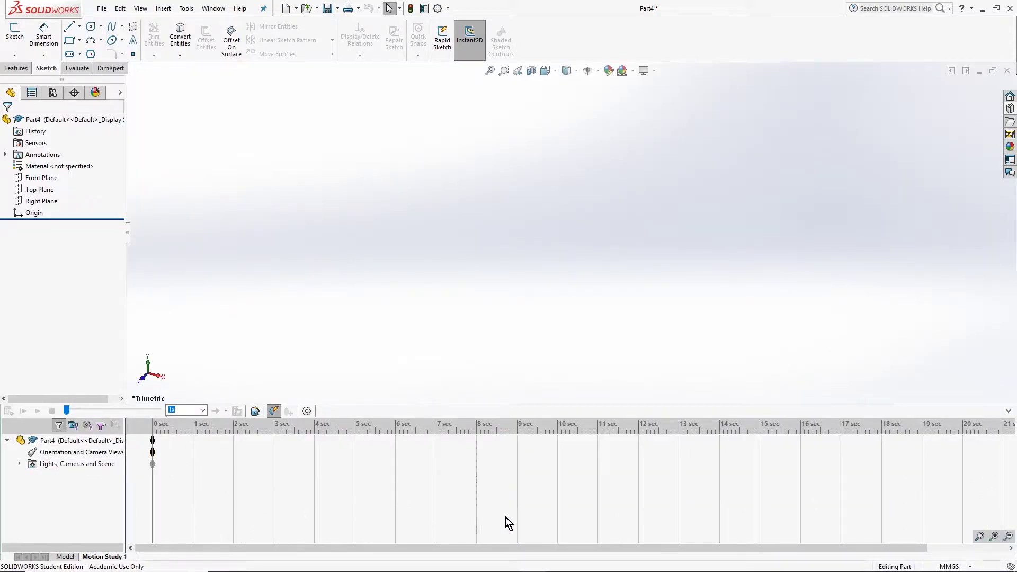
{"action": "left_click", "coordinate": [66, 557]}
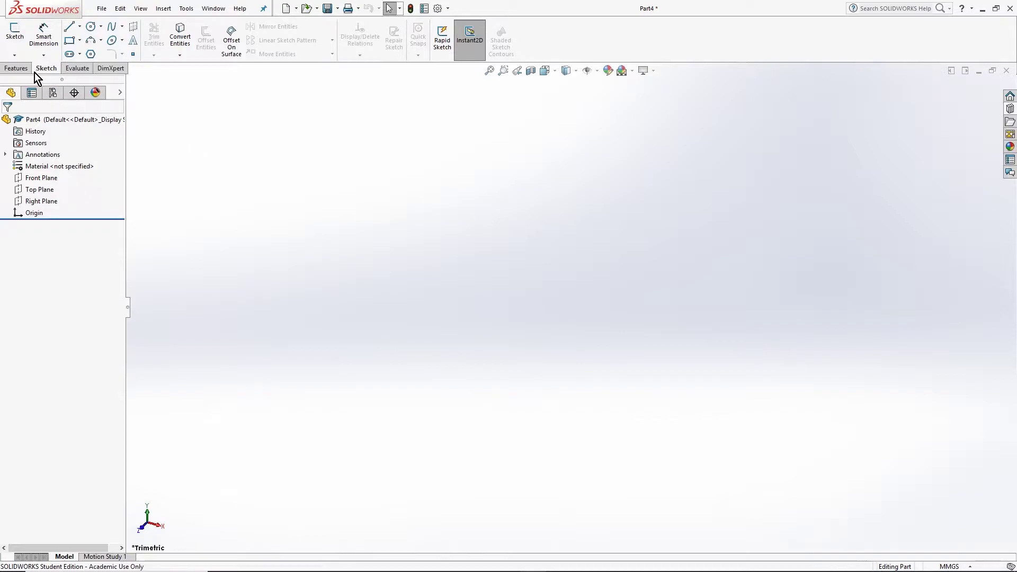
Step: Review the available feature, sketch and evaluation tools
{"action": "left_click", "coordinate": [16, 70]}
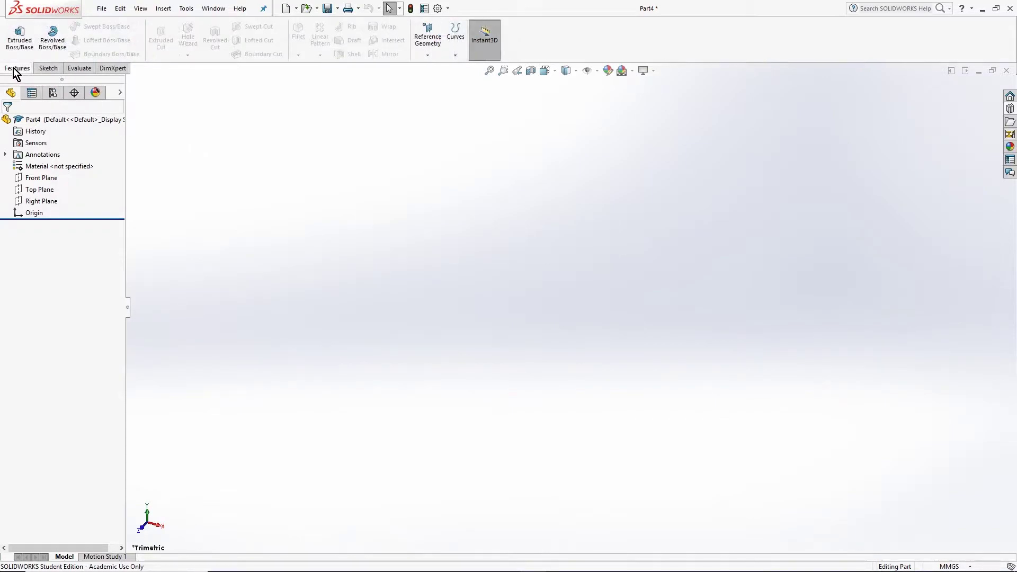
{"action": "left_click", "coordinate": [47, 68]}
{"action": "left_click", "coordinate": [77, 69]}
{"action": "left_click", "coordinate": [11, 68]}
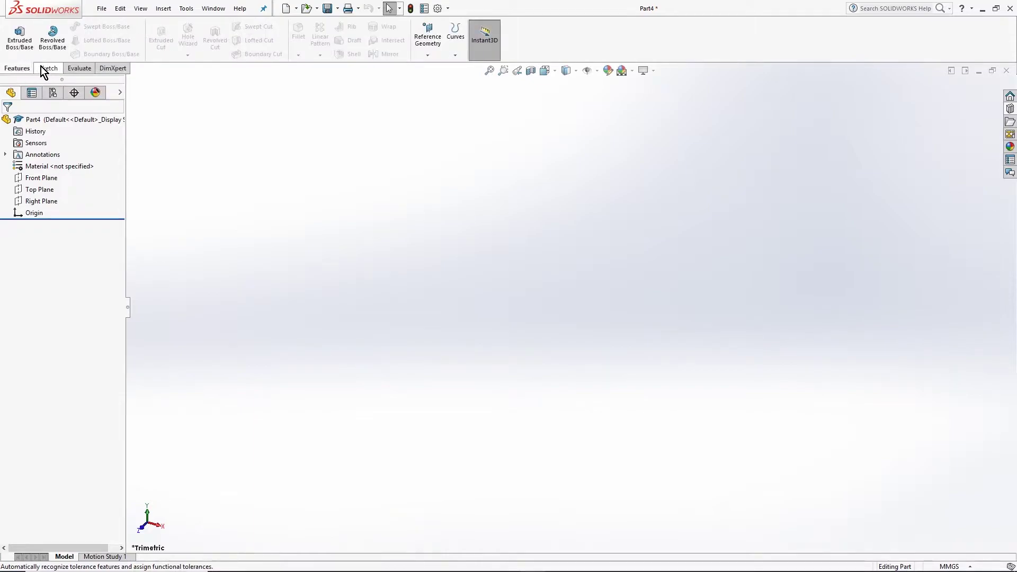
{"action": "left_click", "coordinate": [42, 69]}
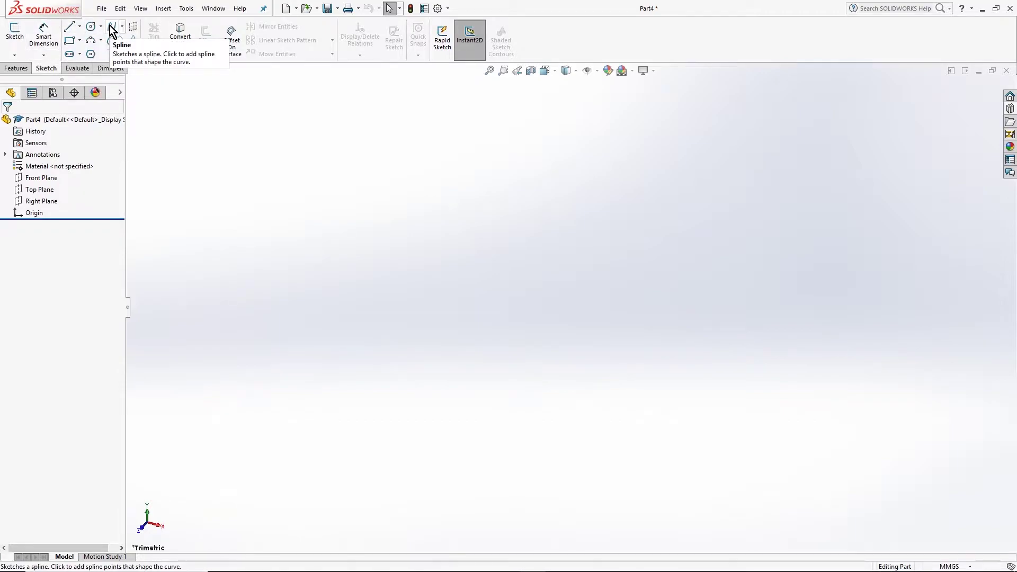
{"action": "left_click", "coordinate": [17, 69]}
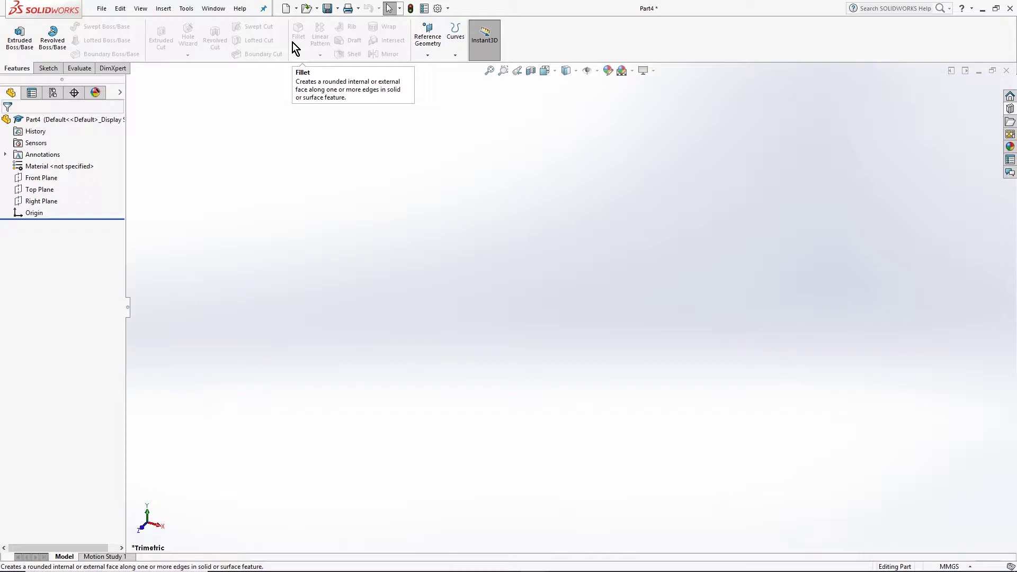
Step: Start a sketch on the Top Plane and draw a circle of about 45 mm radius centred on the origin
{"action": "left_click", "coordinate": [50, 70]}
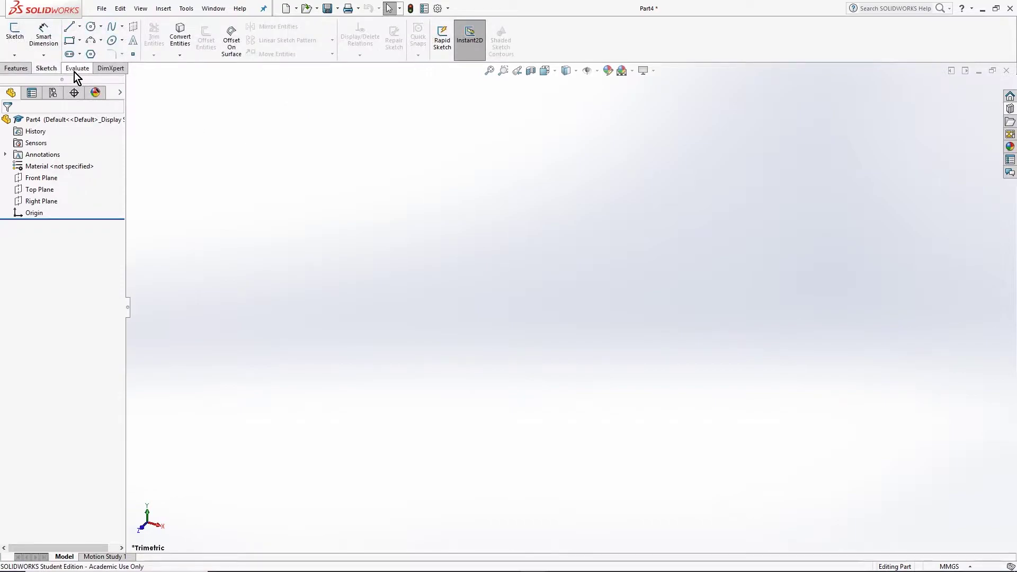
{"action": "left_click", "coordinate": [19, 41]}
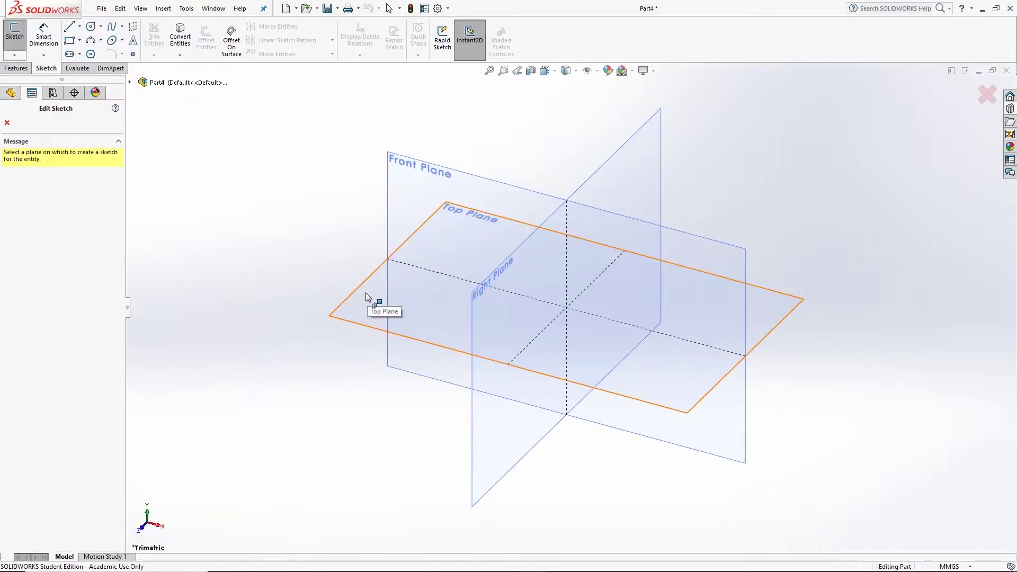
{"action": "left_click", "coordinate": [365, 293]}
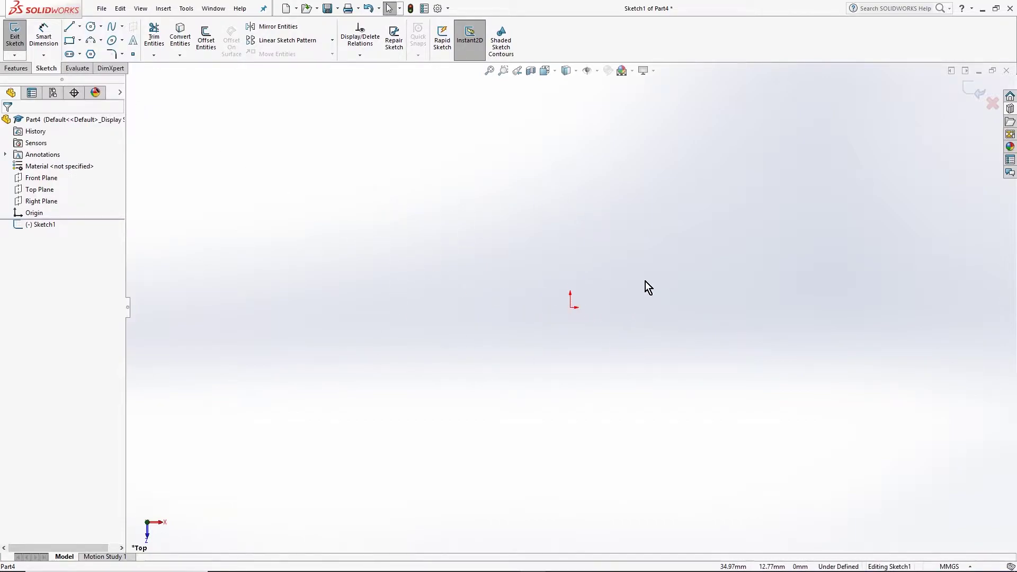
{"action": "left_click", "coordinate": [90, 26]}
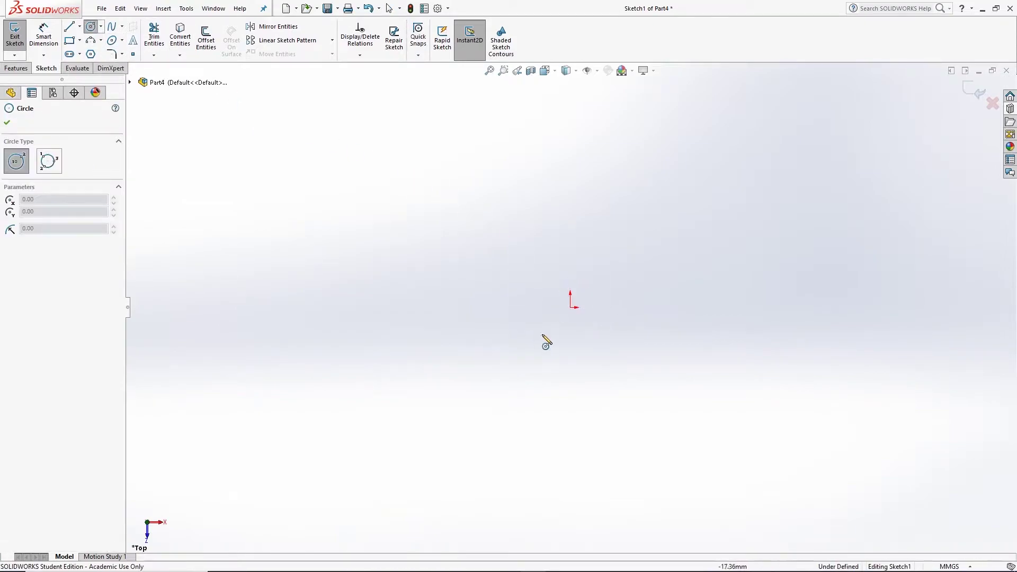
{"action": "key", "text": "Escape"}
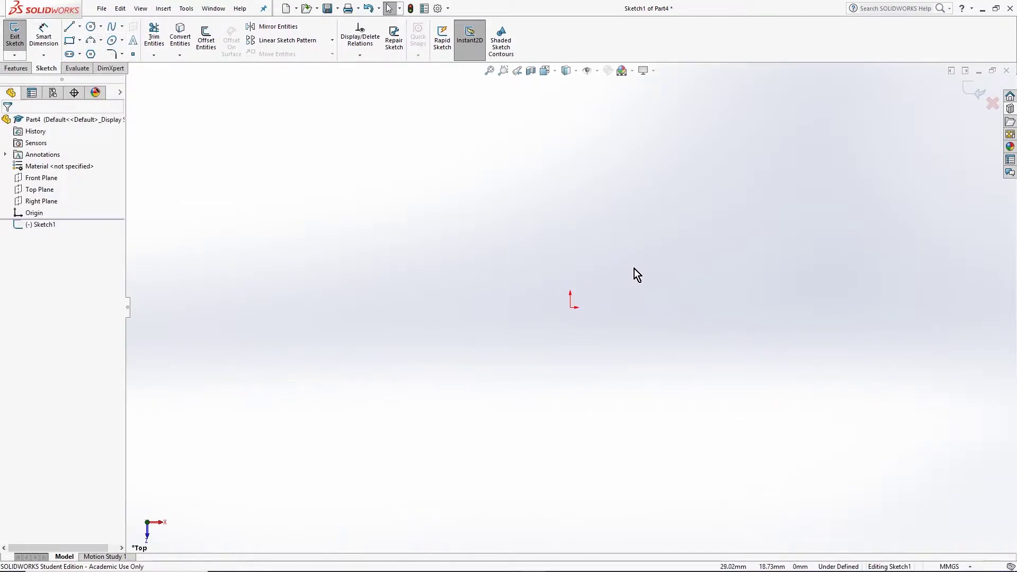
{"action": "right_click_drag", "start_coordinate": [634, 269], "coordinate": [666, 271]}
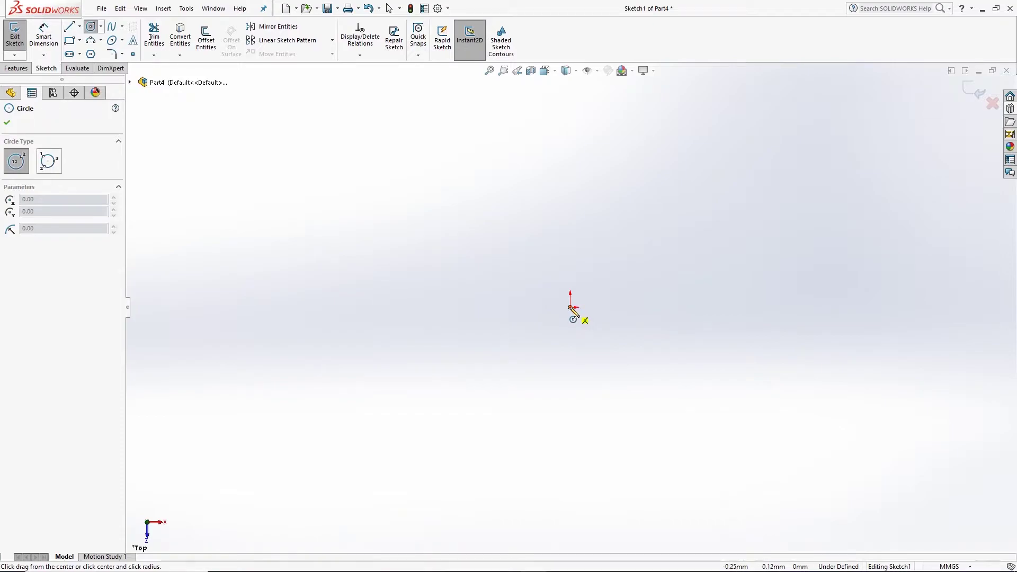
{"action": "left_click", "coordinate": [574, 307]}
{"action": "left_click", "coordinate": [659, 268]}
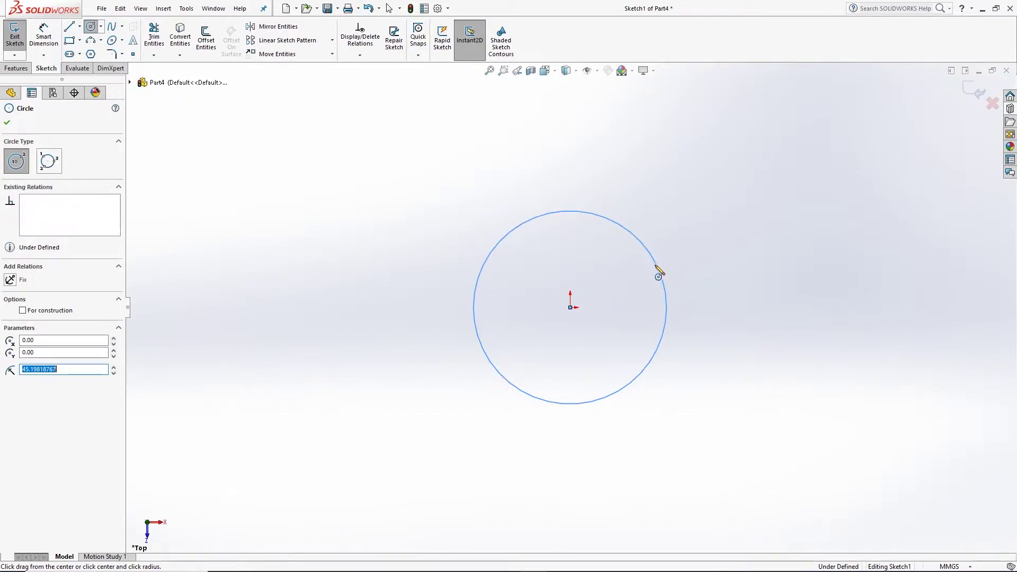
{"action": "key", "text": "Escape"}
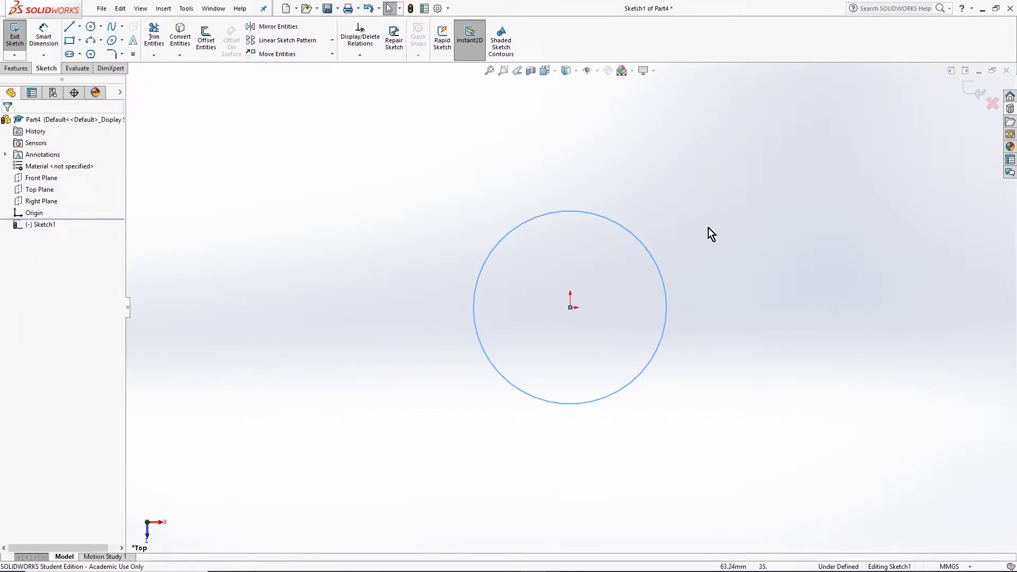
Step: Set the sketched circle's radius to 2.27 mm
{"action": "left_click", "coordinate": [625, 231]}
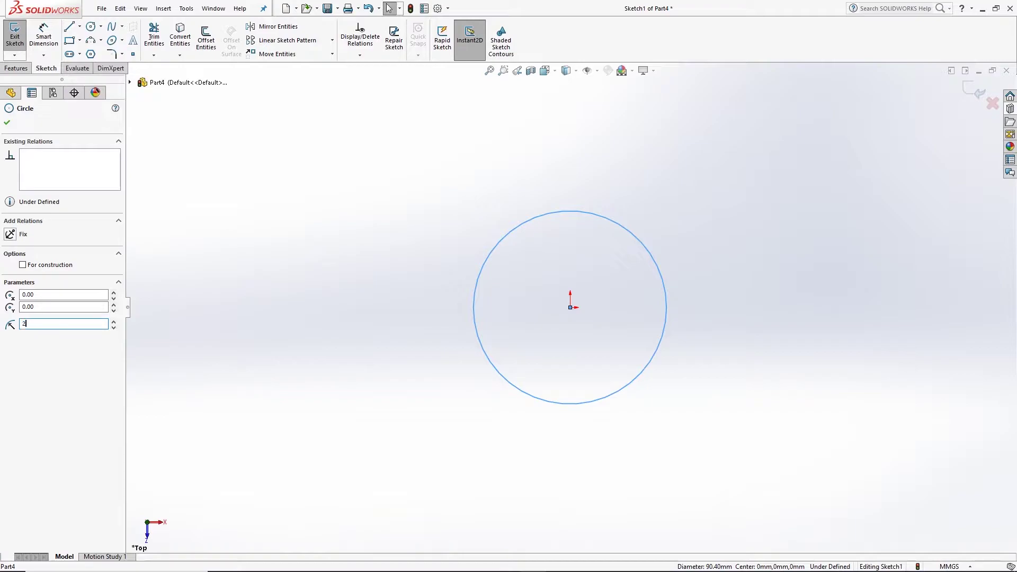
{"action": "key", "text": "Return"}
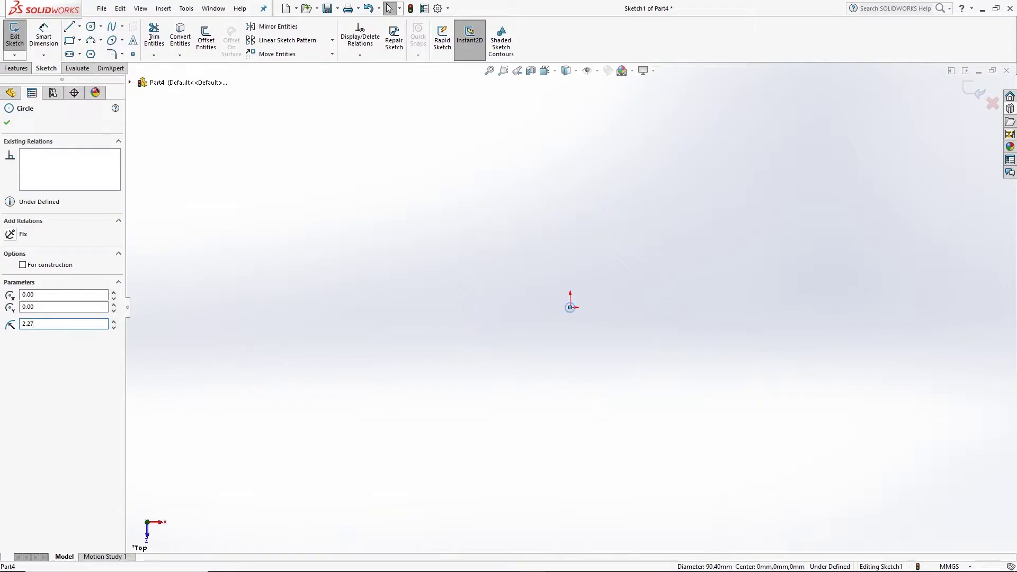
{"action": "scroll", "coordinate": [569, 315], "scroll_direction": "down", "scroll_amount": 10}
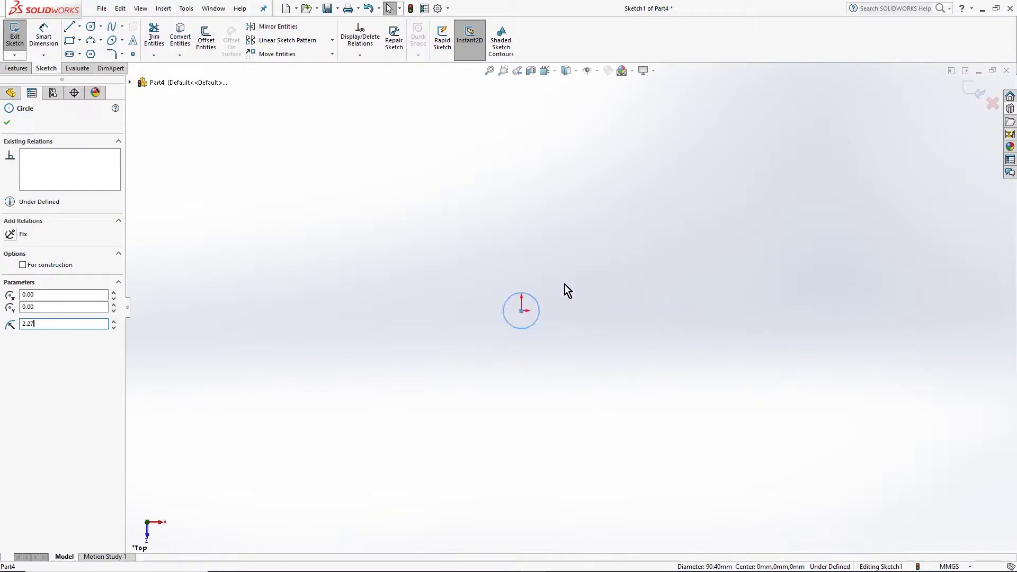
{"action": "left_click", "coordinate": [8, 123]}
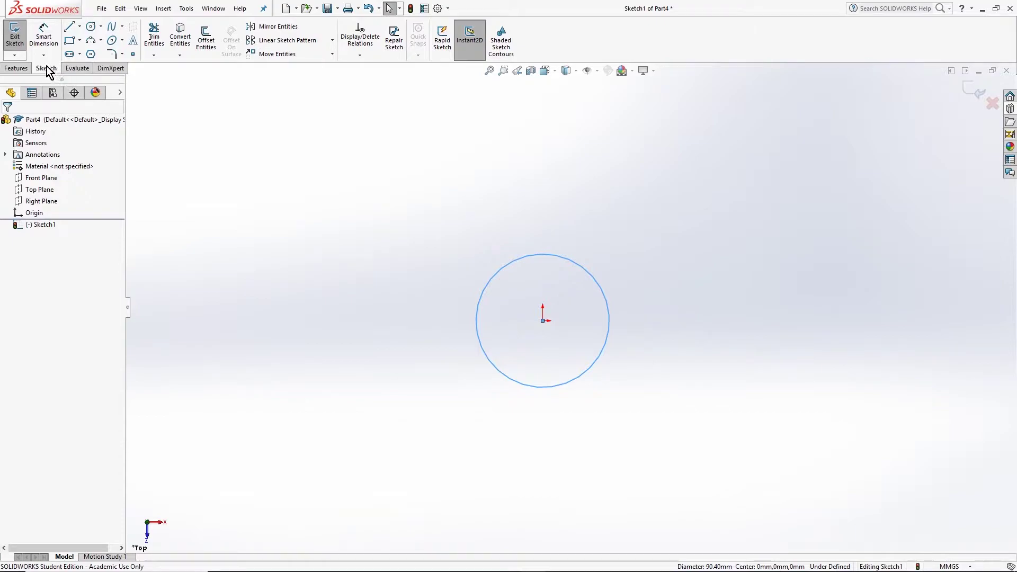
Step: Extrude the circle as a blind boss to a depth of 4.9 mm from the sketch plane
{"action": "left_click", "coordinate": [16, 68]}
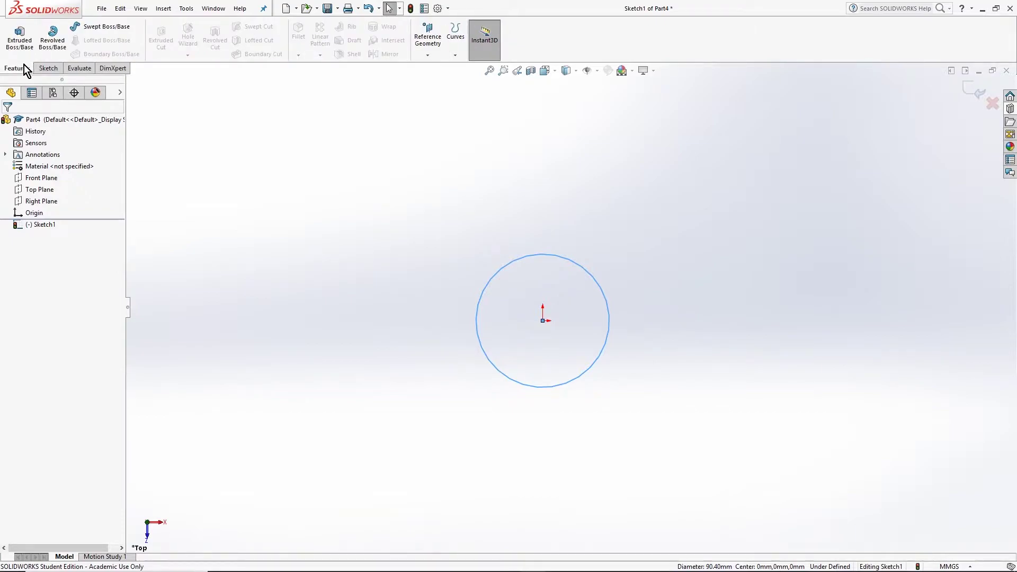
{"action": "left_click", "coordinate": [19, 49]}
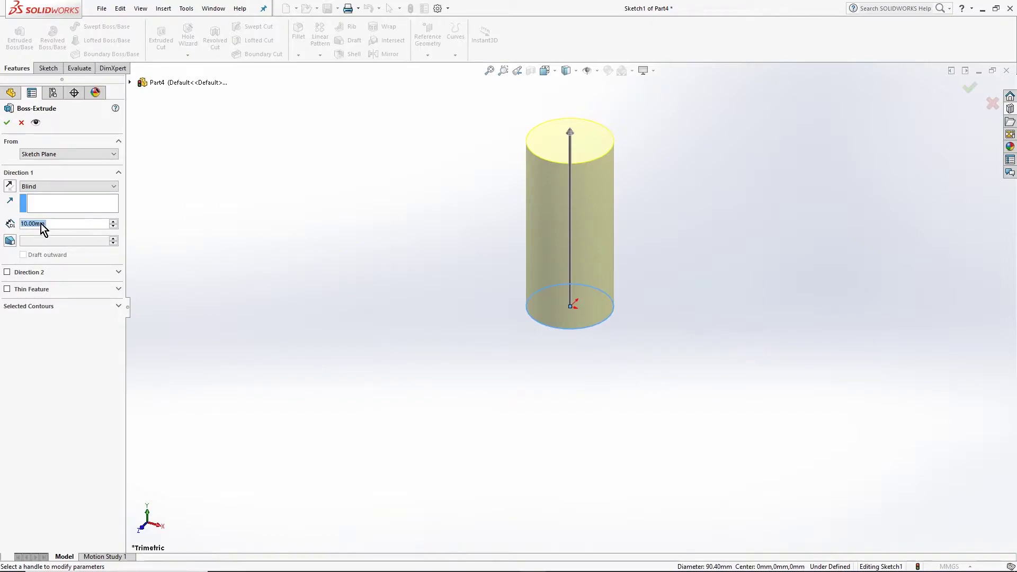
{"action": "type", "text": "4.9"}
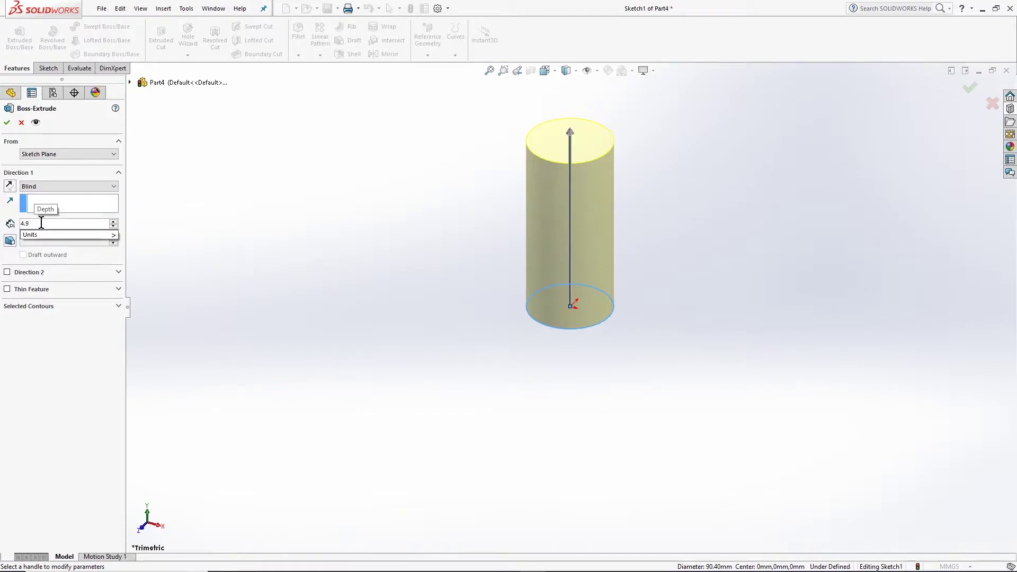
{"action": "key", "text": "Return"}
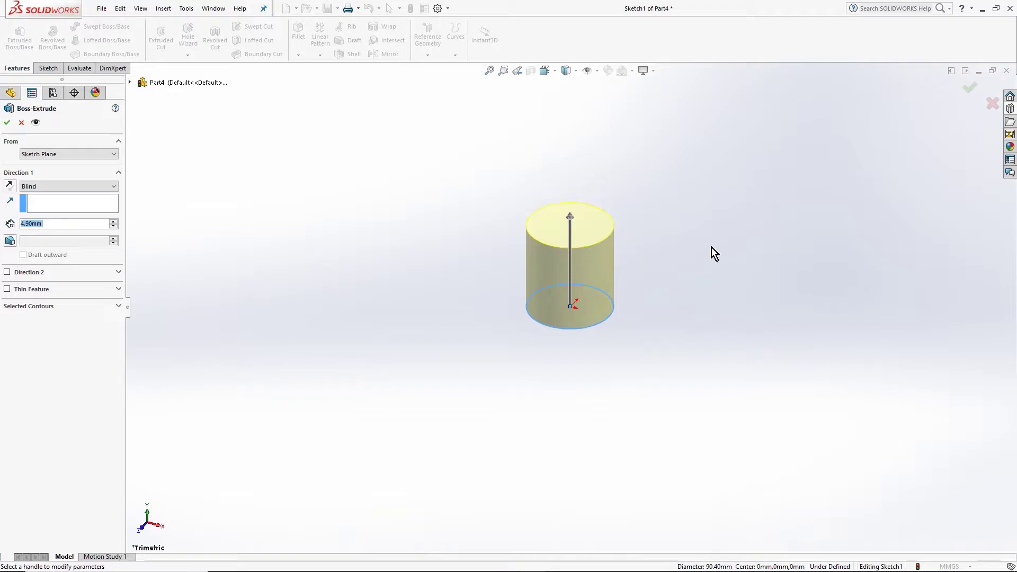
{"action": "scroll", "coordinate": [625, 275], "scroll_direction": "down", "scroll_amount": 4}
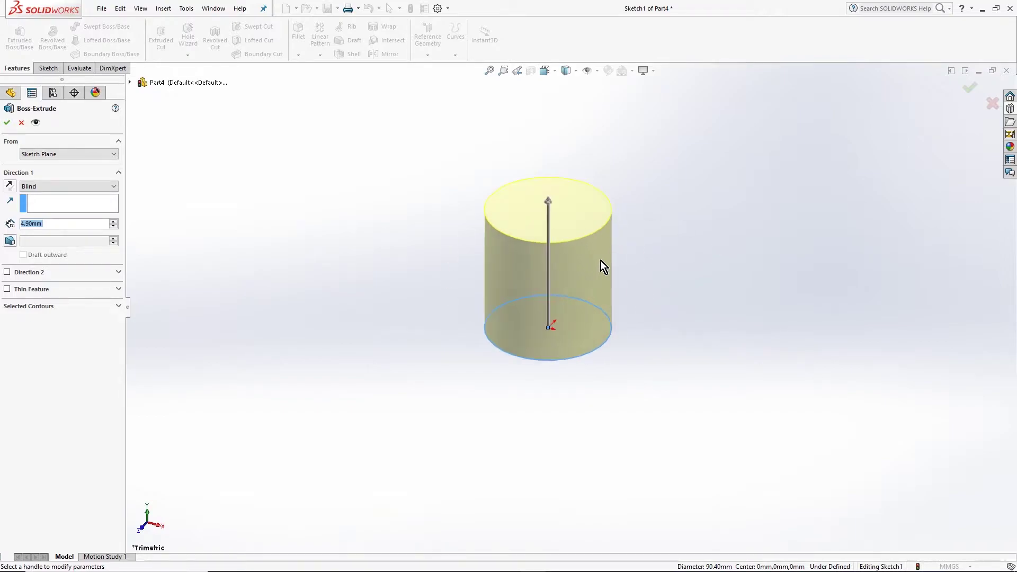
{"action": "left_click", "coordinate": [6, 124]}
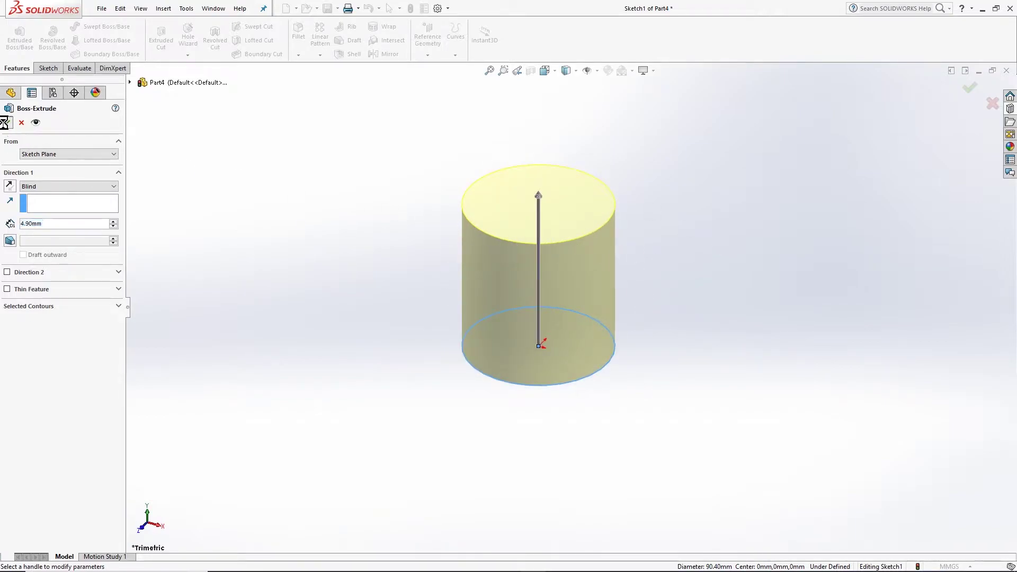
Step: Float the Orientation dialog beside the extruded cylinder and use it to view the part from the front and the top
{"action": "middle_click_drag", "start_coordinate": [684, 364], "coordinate": [683, 286]}
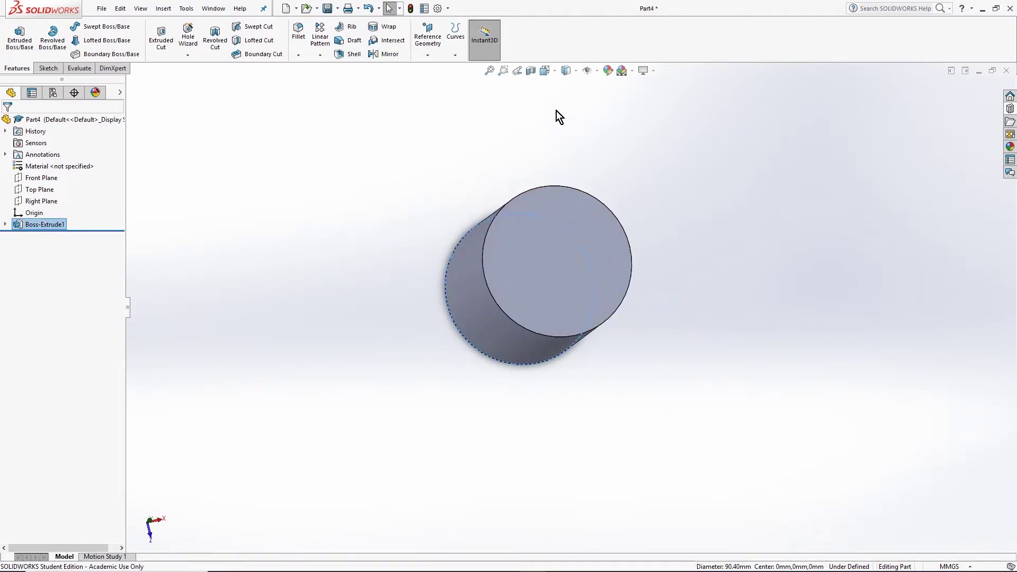
{"action": "left_click", "coordinate": [545, 74]}
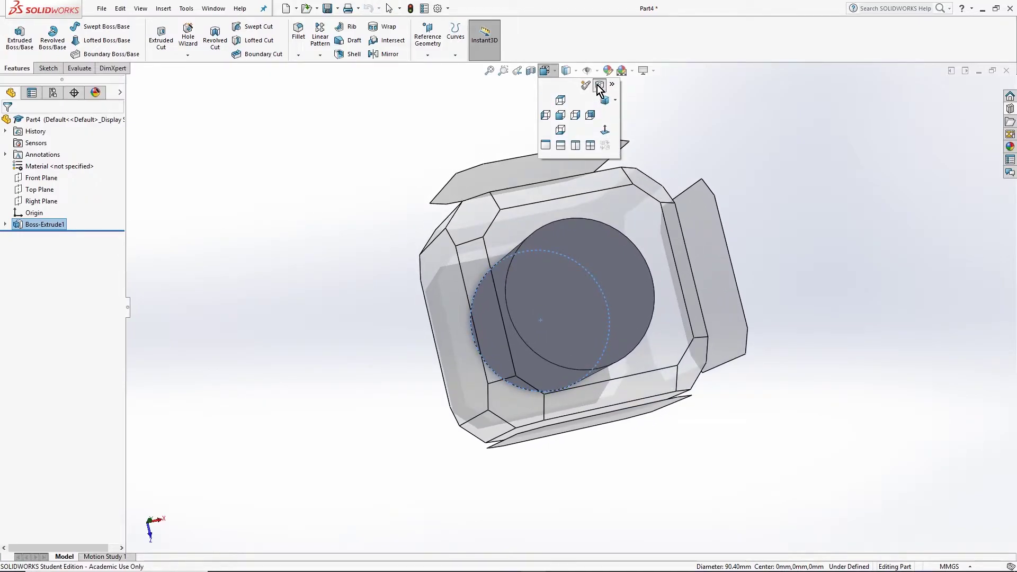
{"action": "left_click", "coordinate": [600, 86]}
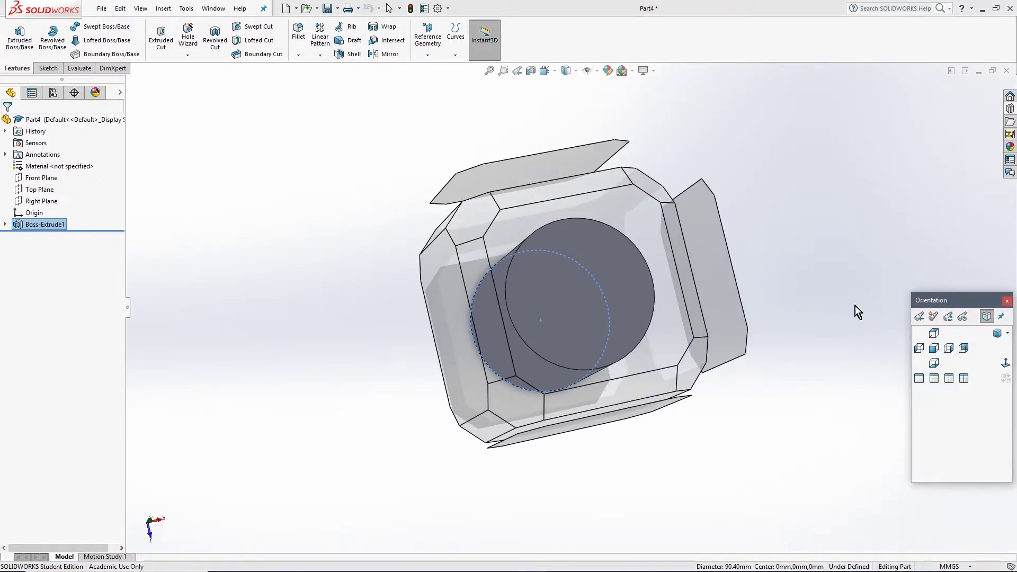
{"action": "left_click_drag", "start_coordinate": [945, 303], "coordinate": [911, 278]}
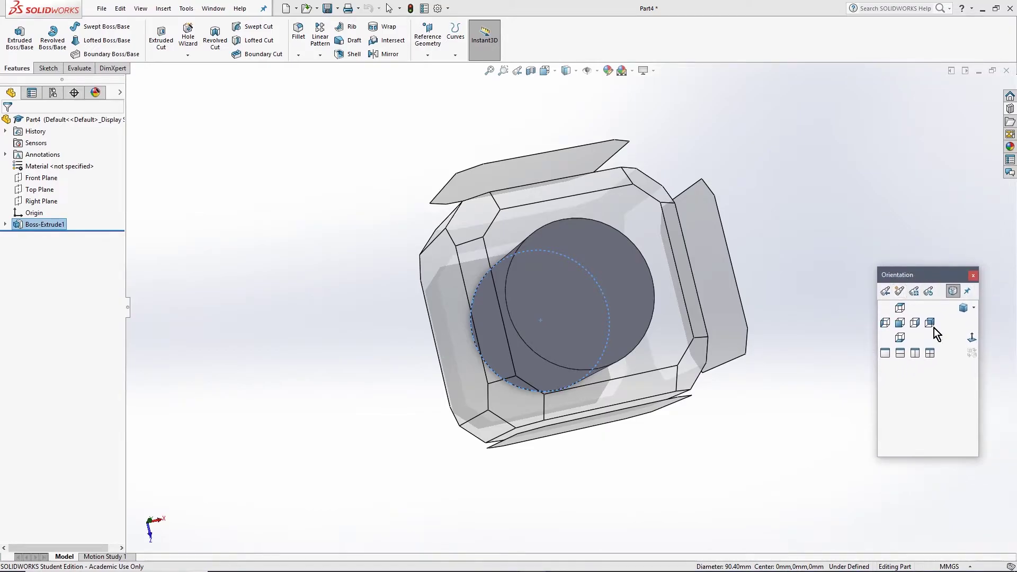
{"action": "left_click", "coordinate": [772, 395]}
{"action": "middle_click_drag", "start_coordinate": [772, 395], "coordinate": [749, 298]}
{"action": "left_click", "coordinate": [900, 323]}
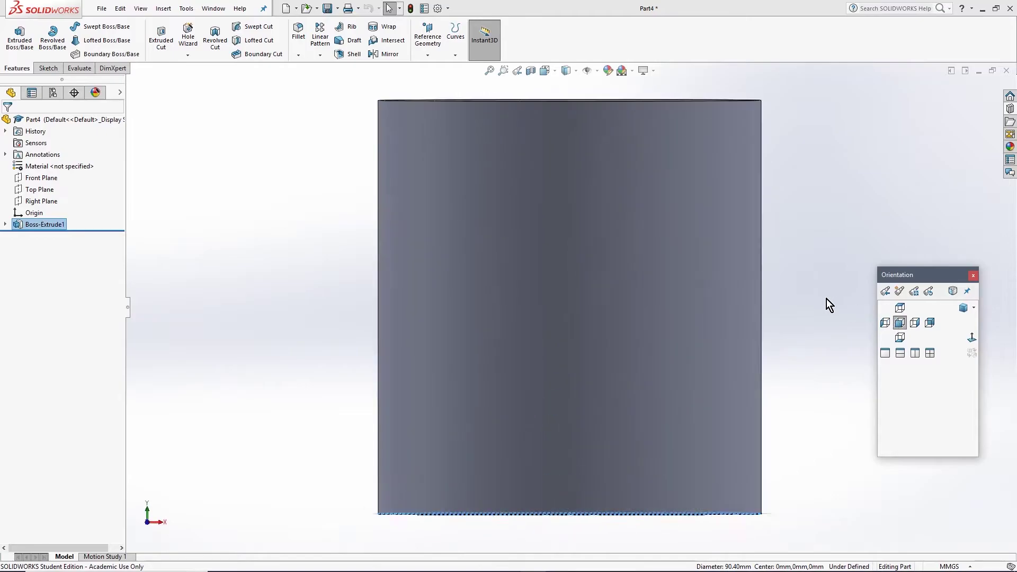
{"action": "left_click", "coordinate": [899, 307]}
{"action": "middle_click_drag", "start_coordinate": [763, 367], "coordinate": [701, 285]}
{"action": "middle_click_drag", "start_coordinate": [705, 371], "coordinate": [568, 352]}
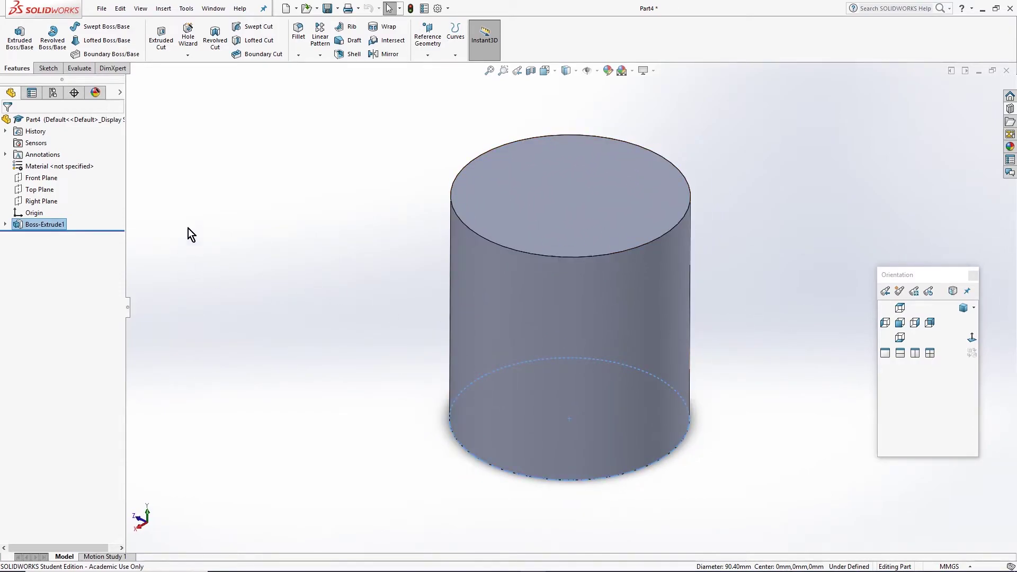
Step: Open the circle sketch under the boss extrusion for editing, inspect it, and exit the sketch without changing it
{"action": "left_click", "coordinate": [5, 224]}
{"action": "left_click", "coordinate": [43, 237]}
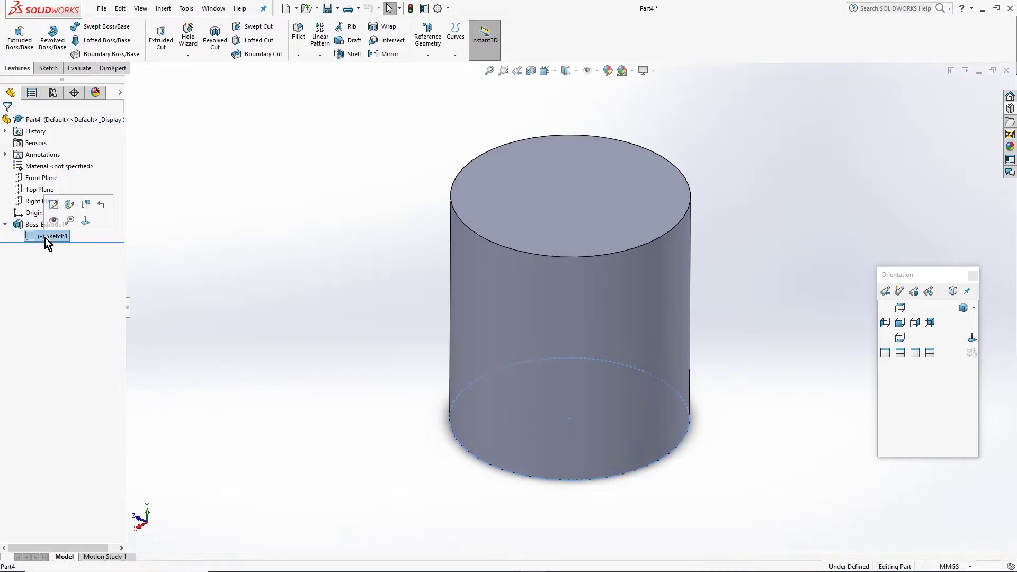
{"action": "left_click", "coordinate": [72, 228]}
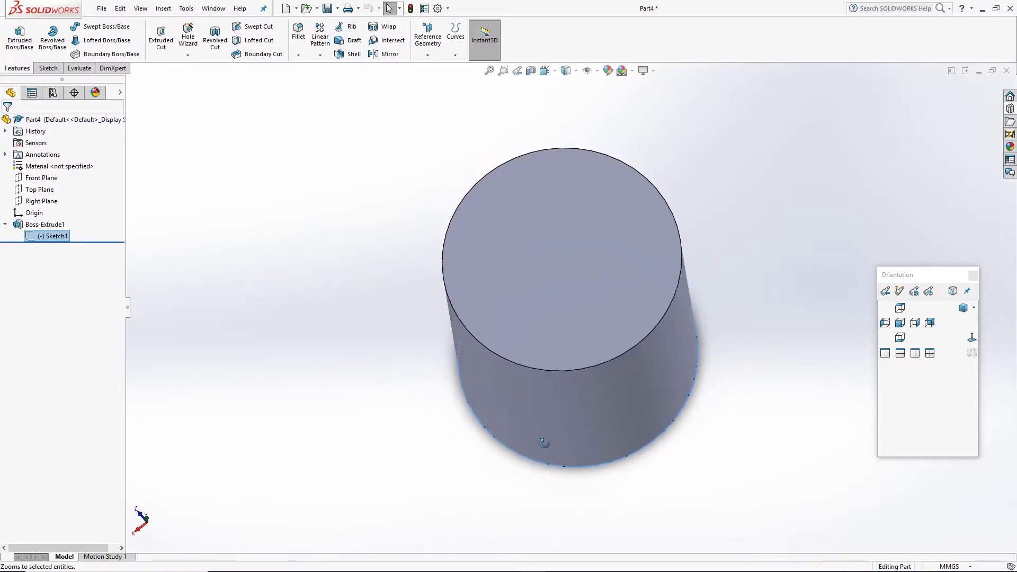
{"action": "left_click", "coordinate": [36, 237]}
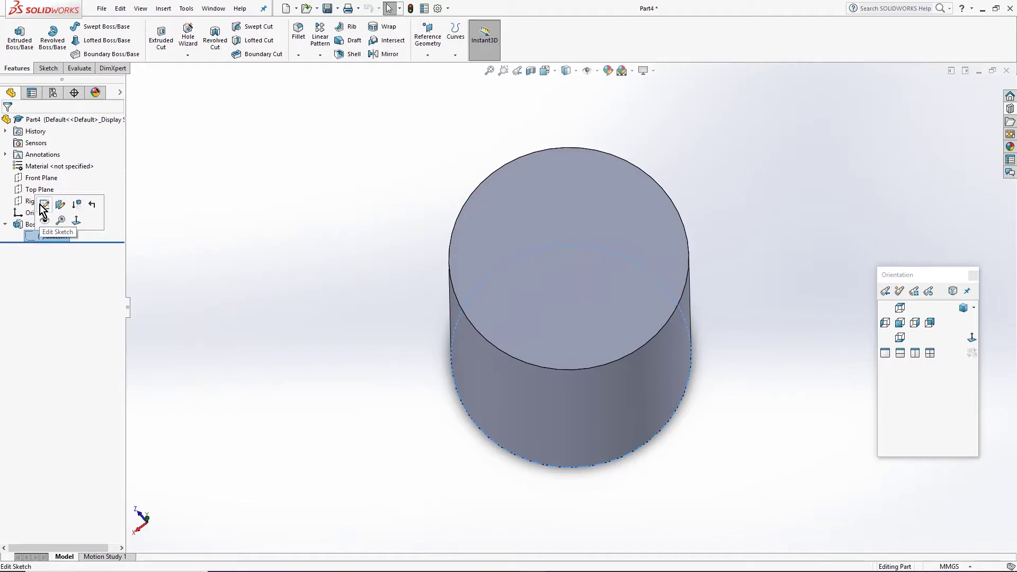
{"action": "left_click", "coordinate": [44, 207]}
{"action": "left_click", "coordinate": [39, 236]}
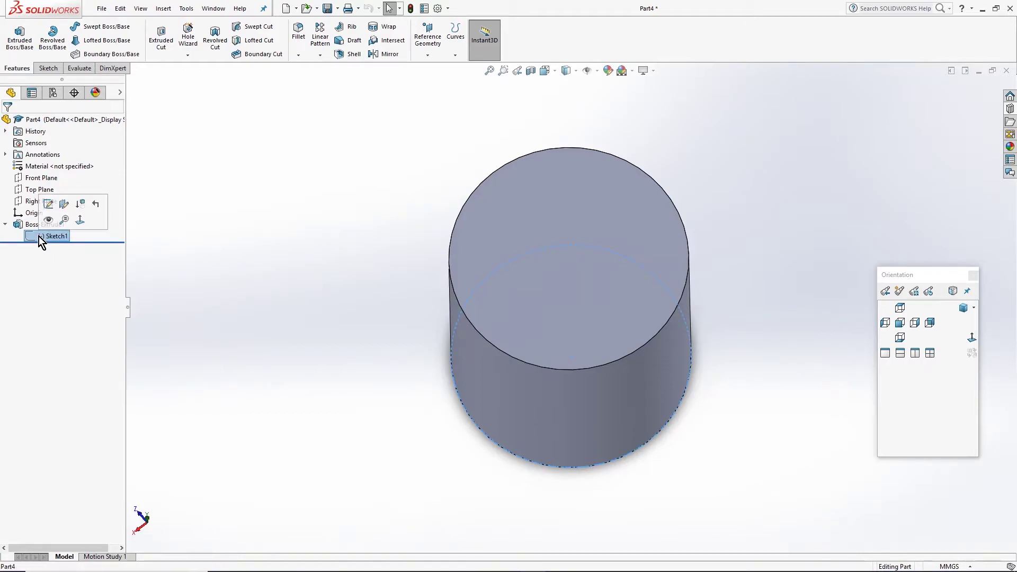
{"action": "left_click", "coordinate": [36, 235]}
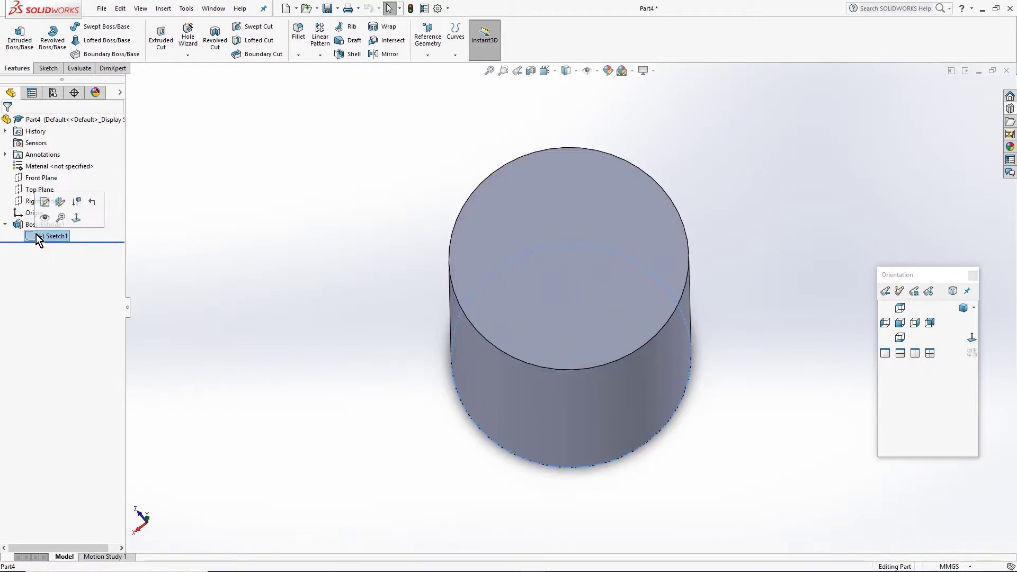
{"action": "left_click", "coordinate": [44, 204]}
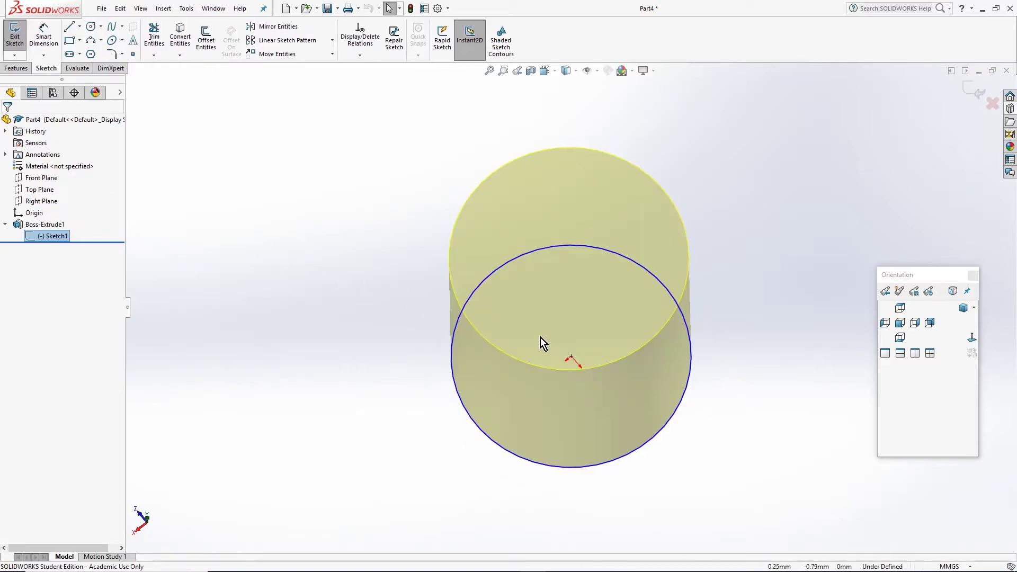
{"action": "mouse_move", "coordinate": [638, 380]}
{"action": "middle_mouse_down"}
{"action": "mouse_move", "coordinate": [635, 220]}
{"action": "mouse_move", "coordinate": [601, 345]}
{"action": "middle_mouse_up"}
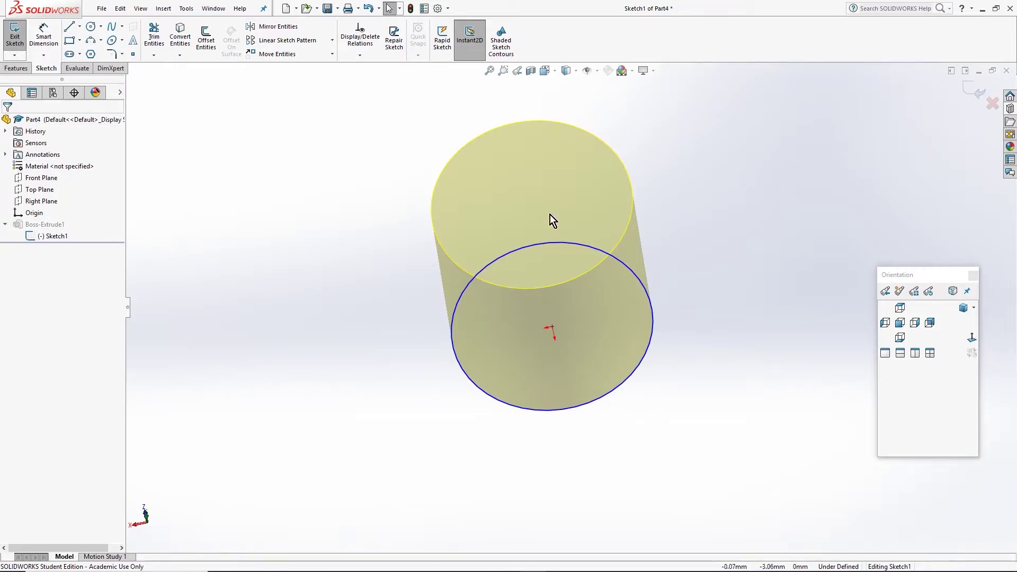
{"action": "left_click", "coordinate": [977, 93]}
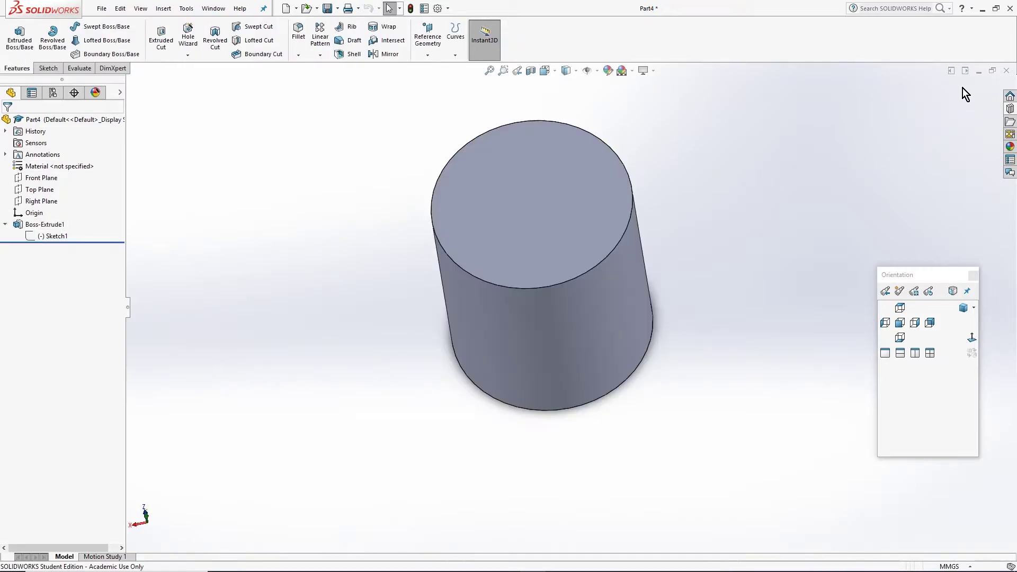
Step: Start a new sketch on the Front Plane in the front view of the cylinder
{"action": "mouse_move", "coordinate": [679, 251]}
{"action": "middle_mouse_down"}
{"action": "mouse_move", "coordinate": [656, 233]}
{"action": "mouse_move", "coordinate": [561, 240]}
{"action": "middle_mouse_up"}
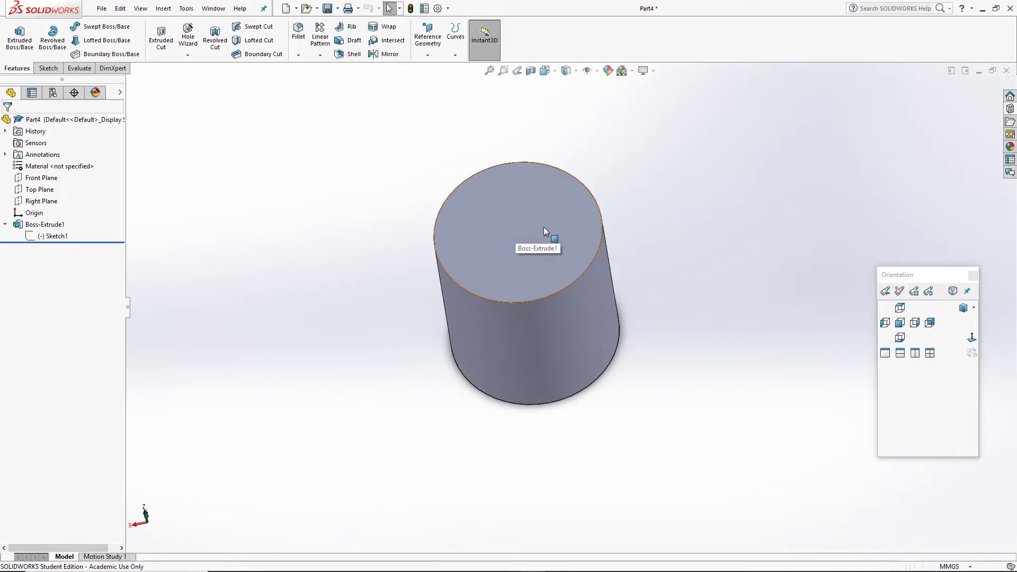
{"action": "middle_click_drag", "start_coordinate": [508, 215], "coordinate": [708, 211]}
{"action": "left_click", "coordinate": [900, 308]}
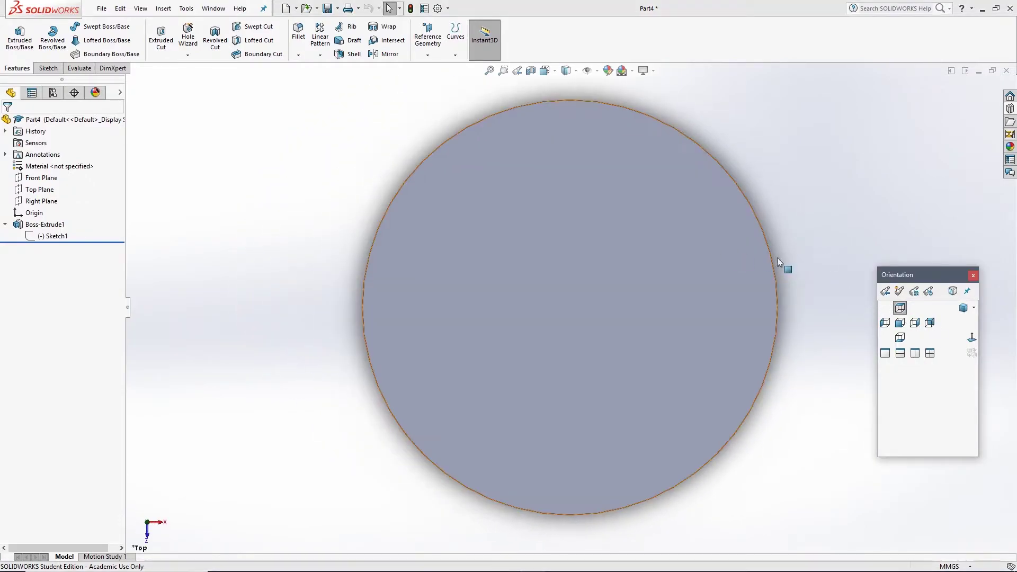
{"action": "left_click", "coordinate": [900, 324]}
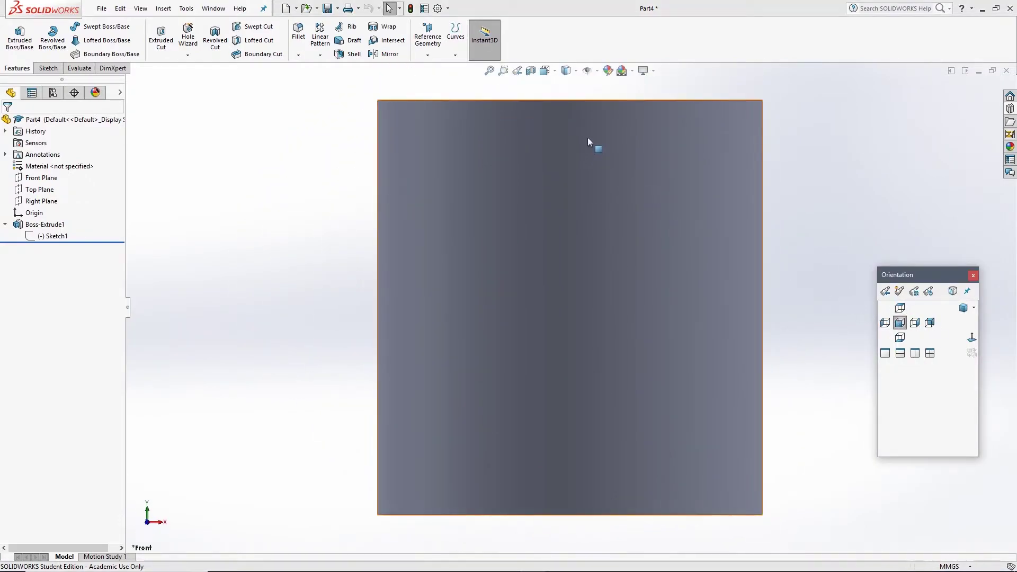
{"action": "left_click", "coordinate": [899, 324]}
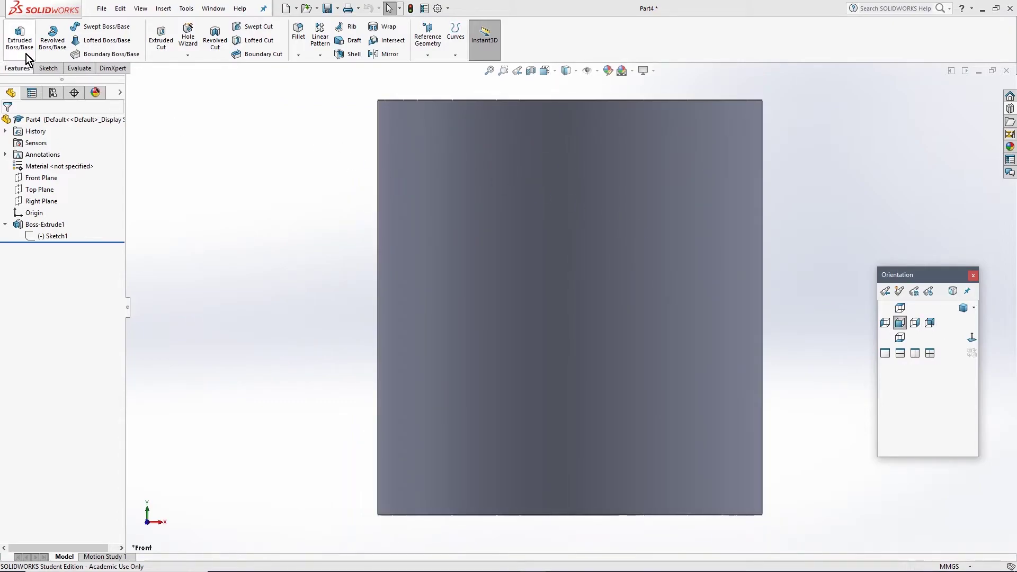
{"action": "left_click", "coordinate": [44, 68]}
{"action": "left_click", "coordinate": [15, 32]}
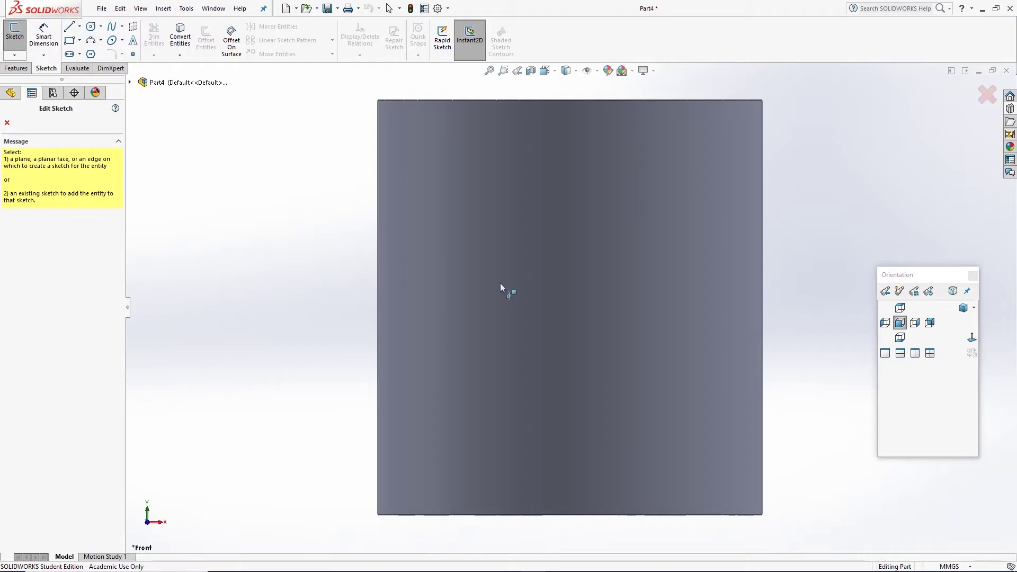
{"action": "scroll", "coordinate": [483, 282], "scroll_direction": "up", "scroll_amount": 3}
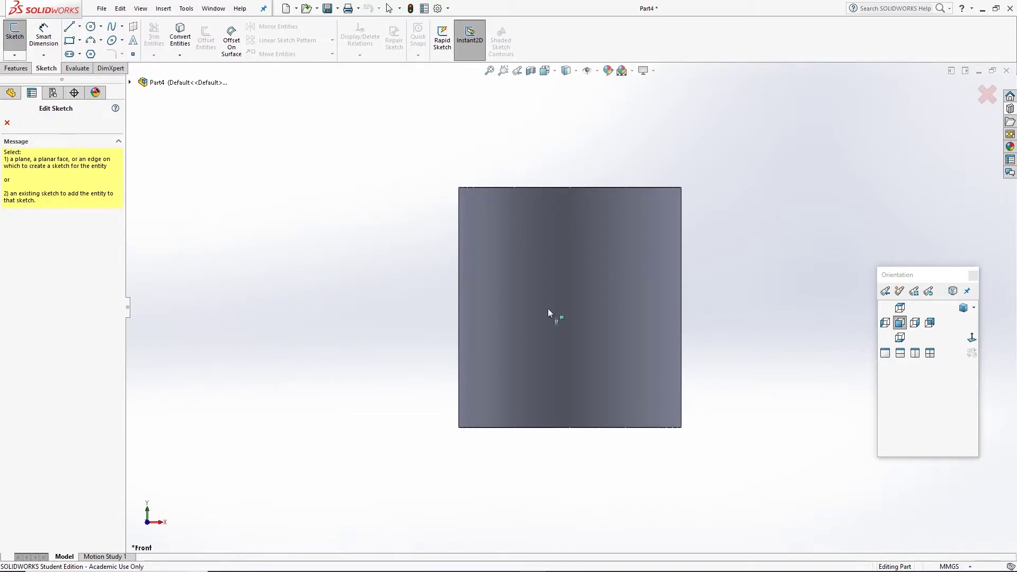
{"action": "left_click", "coordinate": [130, 82]}
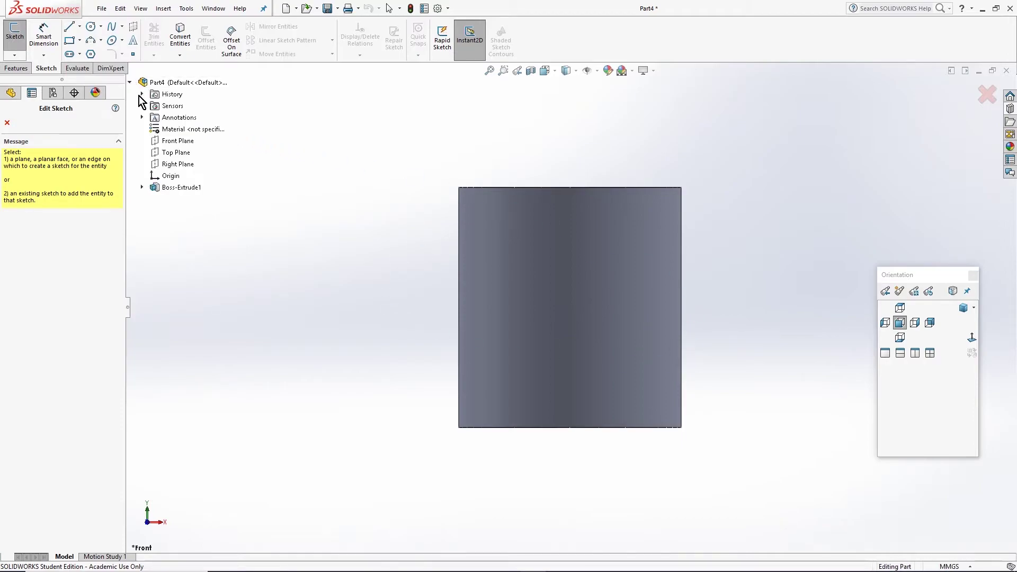
{"action": "left_click", "coordinate": [171, 141]}
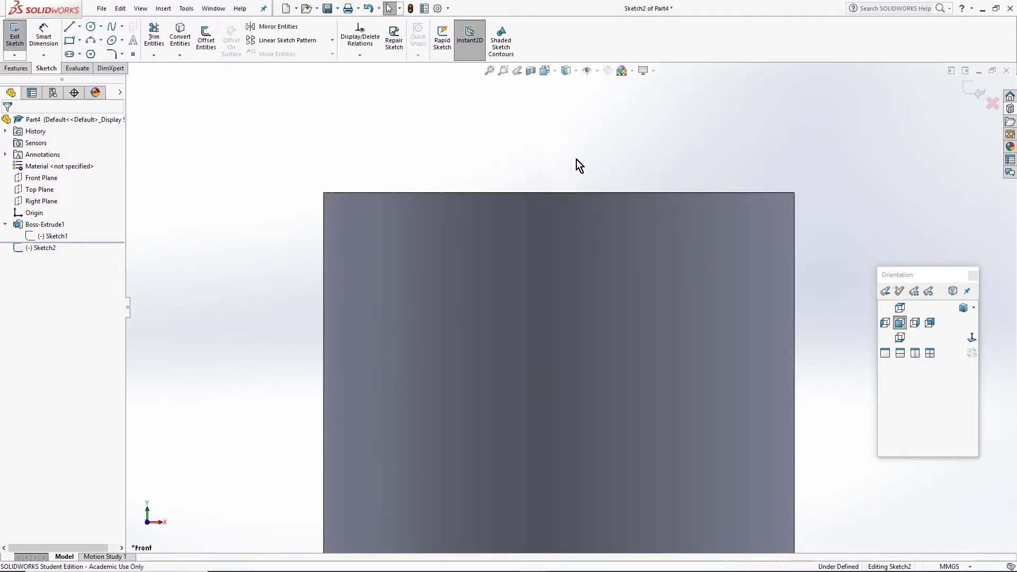
Step: Sketch a vertical line about 0.96 mm long upward from the midpoint of the cylinder's top edge
{"action": "right_click_drag", "start_coordinate": [700, 150], "coordinate": [655, 148]}
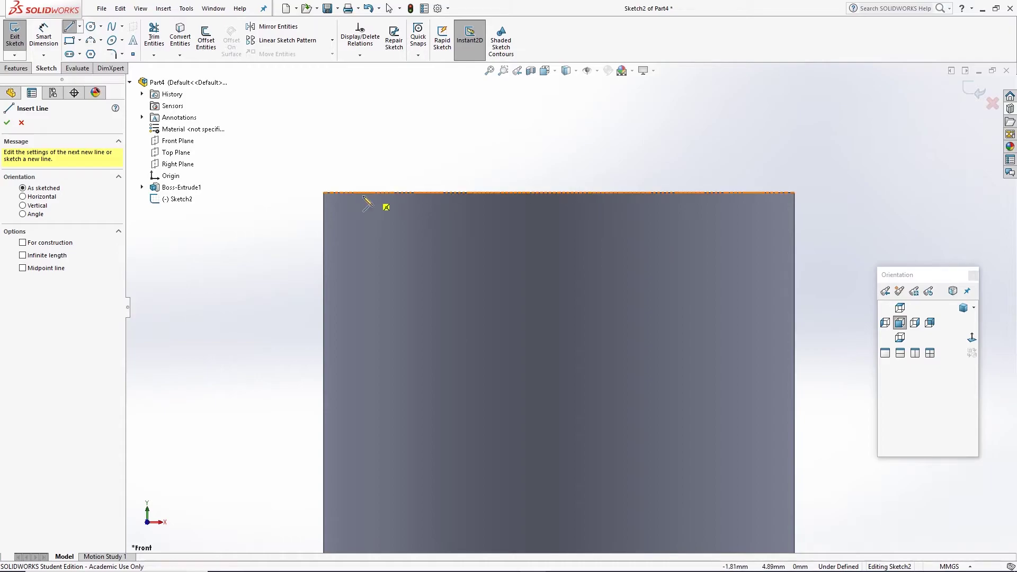
{"action": "left_click", "coordinate": [559, 192]}
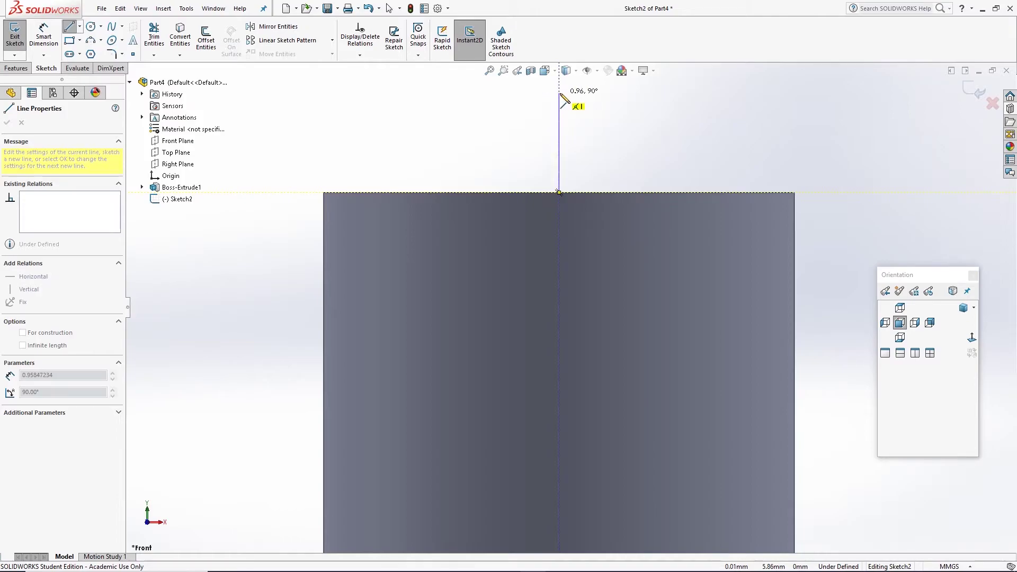
{"action": "left_click", "coordinate": [560, 93]}
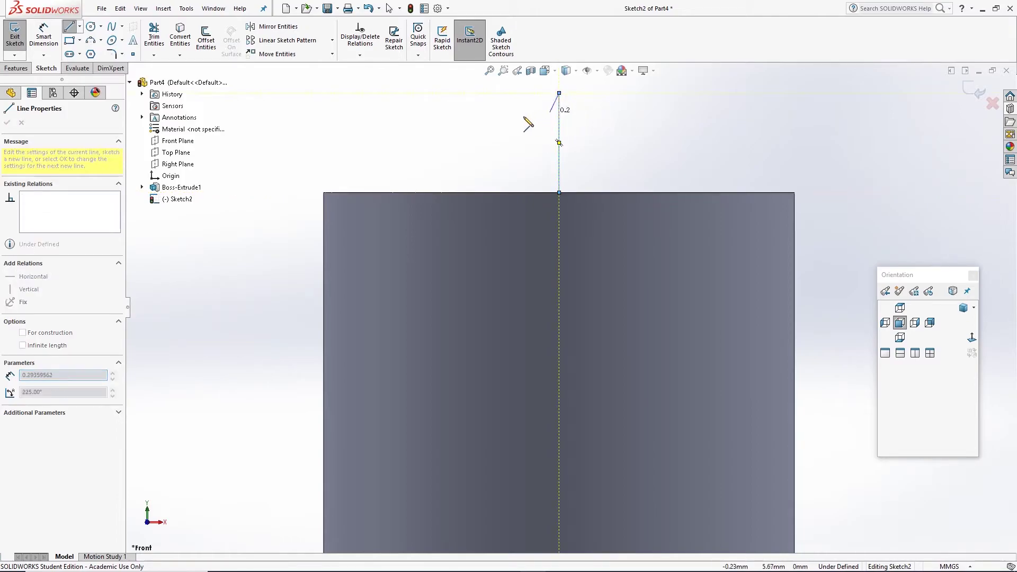
{"action": "key", "text": "Escape"}
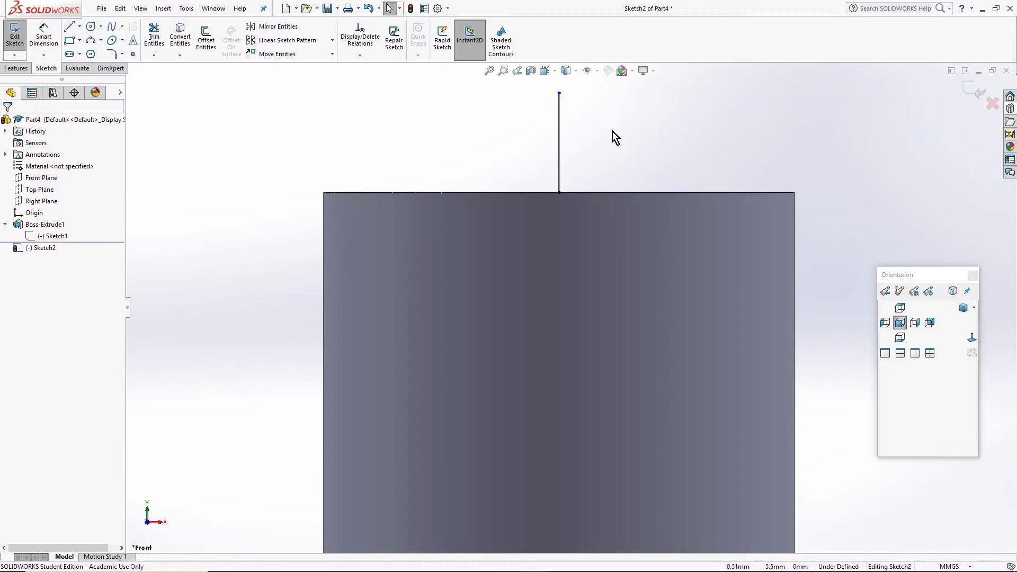
Step: Dimension the vertical line's length with Smart Dimension and set it to 2.3 mm
{"action": "scroll", "coordinate": [578, 123], "scroll_direction": "down", "scroll_amount": 2}
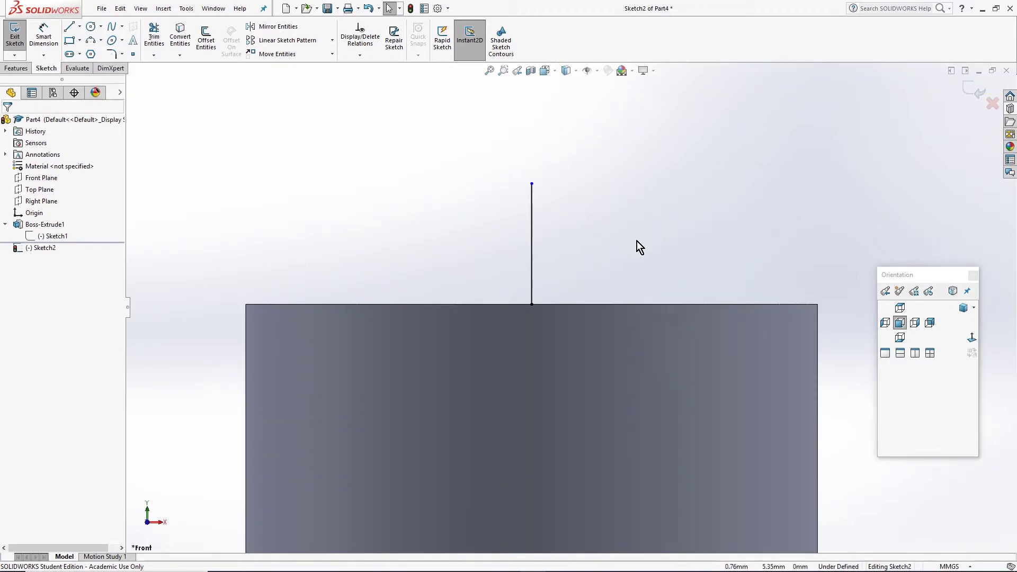
{"action": "left_click", "coordinate": [44, 36]}
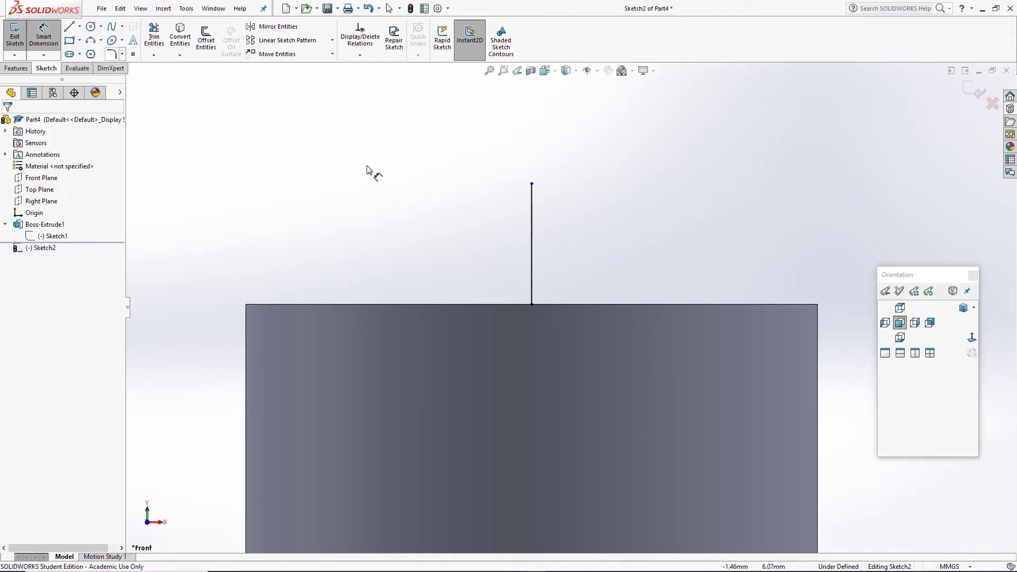
{"action": "right_click_drag", "start_coordinate": [759, 201], "coordinate": [755, 166]}
{"action": "right_click_drag", "start_coordinate": [773, 221], "coordinate": [772, 192]}
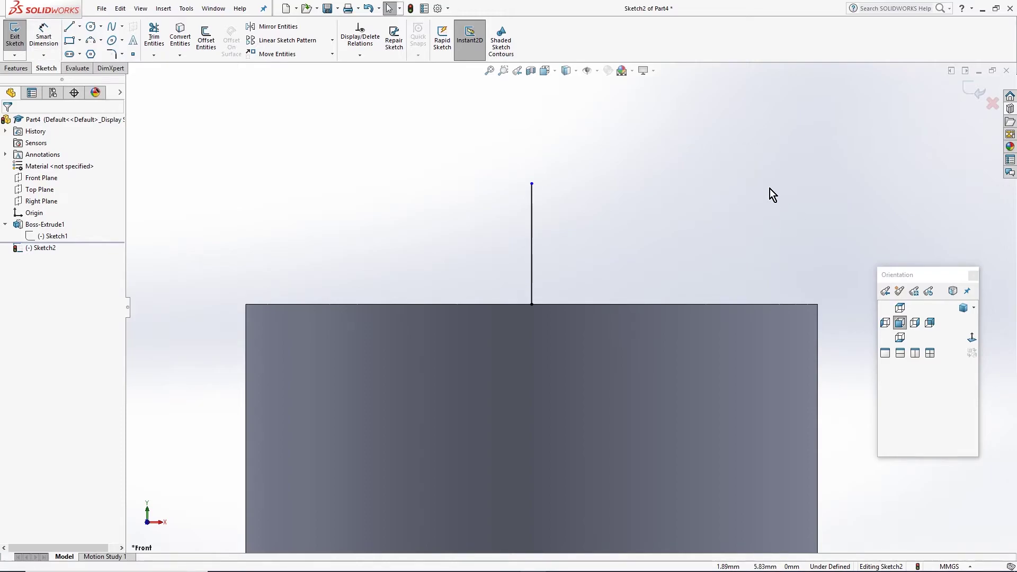
{"action": "left_click", "coordinate": [532, 244]}
{"action": "left_click", "coordinate": [191, 243]}
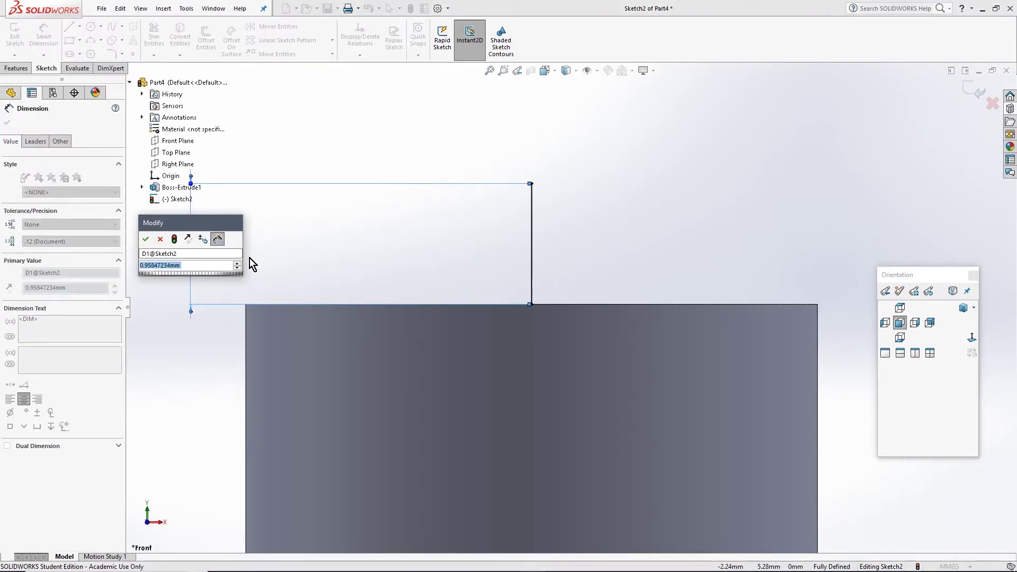
{"action": "type", "text": "2.3"}
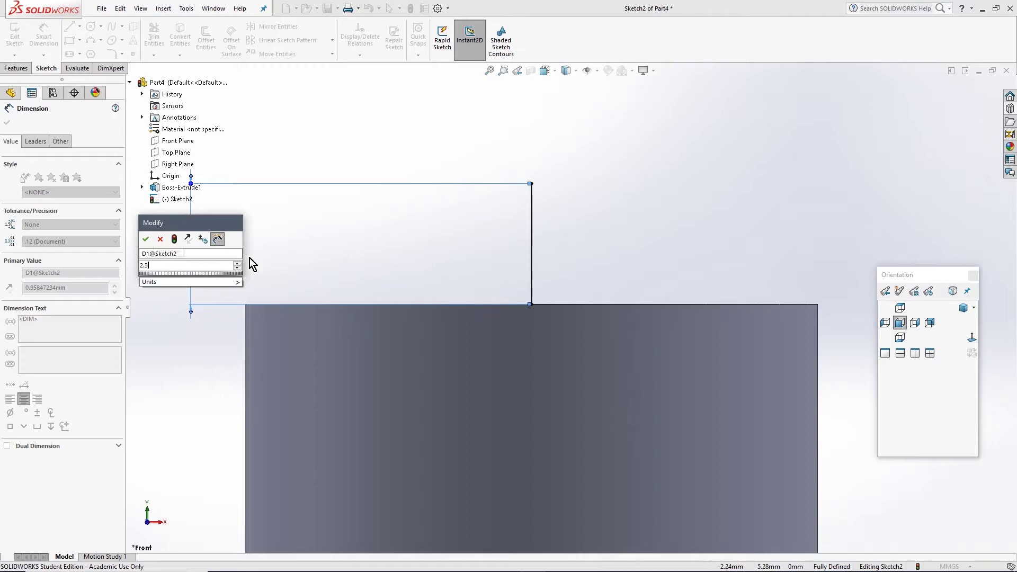
{"action": "key", "text": "Return"}
{"action": "scroll", "coordinate": [569, 250], "scroll_direction": "up", "scroll_amount": 3}
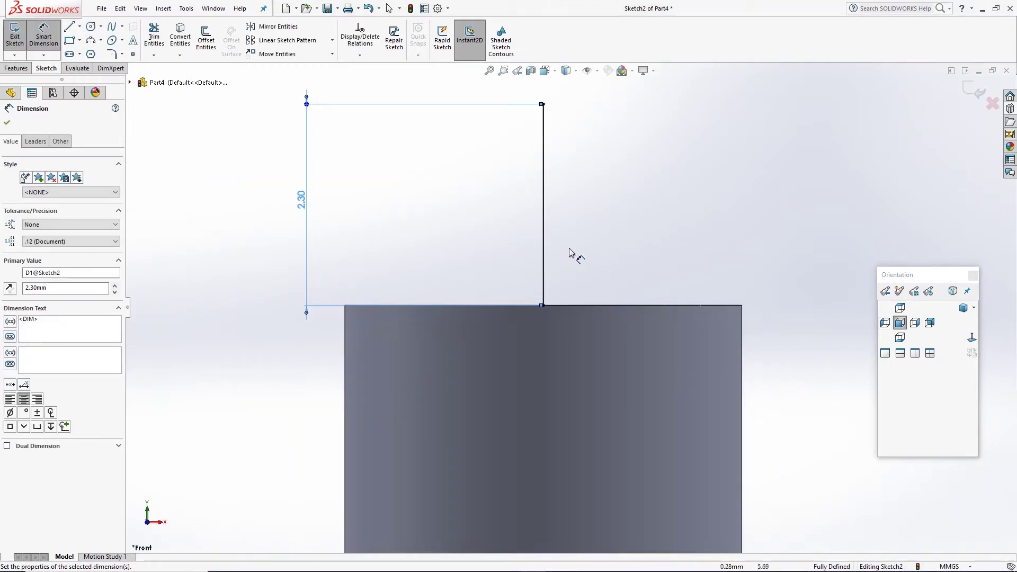
{"action": "scroll", "coordinate": [667, 313], "scroll_direction": "up", "scroll_amount": 2}
{"action": "scroll", "coordinate": [570, 245], "scroll_direction": "down", "scroll_amount": 2}
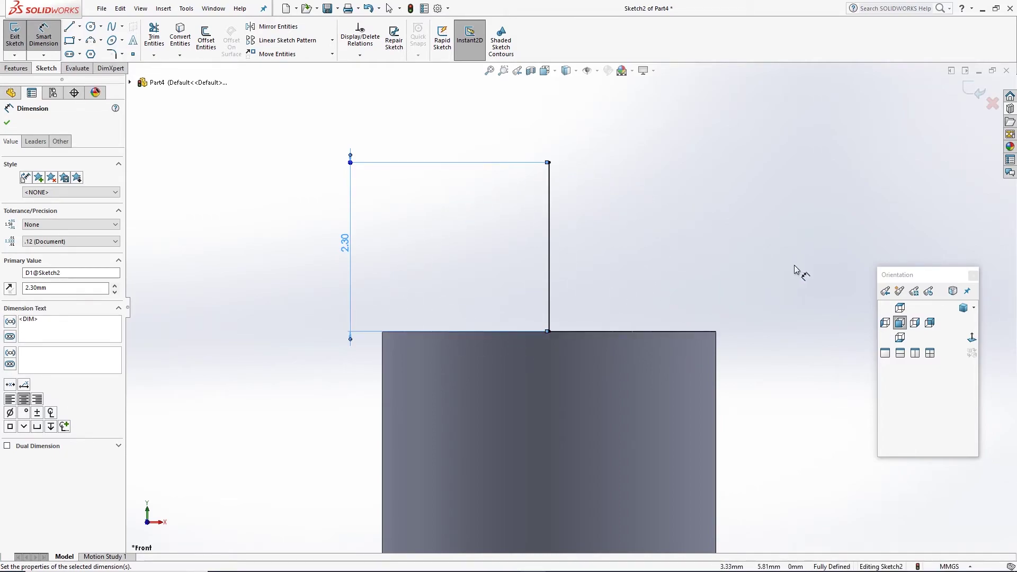
{"action": "scroll", "coordinate": [510, 315], "scroll_direction": "up", "scroll_amount": 3}
{"action": "scroll", "coordinate": [672, 292], "scroll_direction": "down", "scroll_amount": 2}
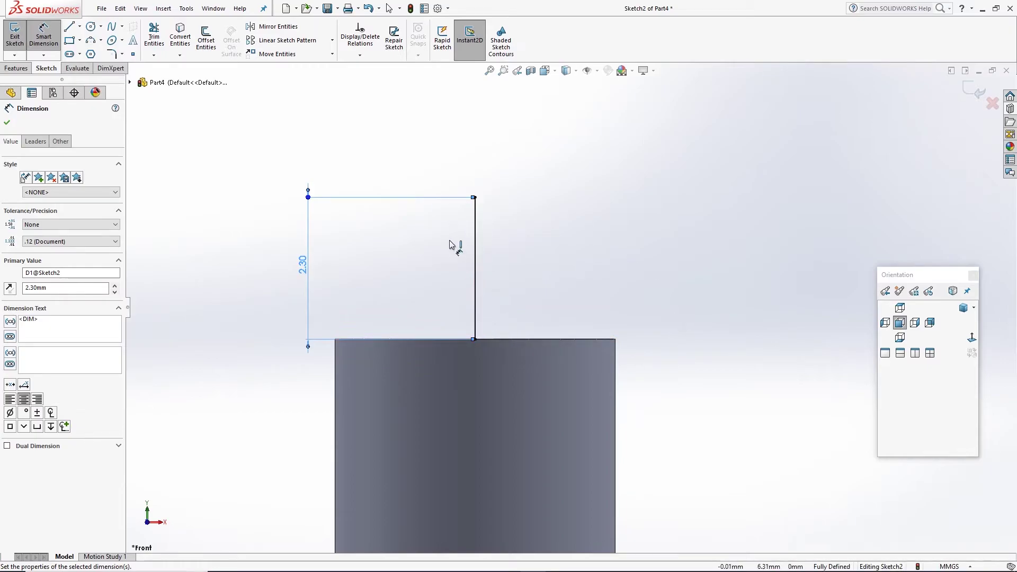
{"action": "left_click", "coordinate": [7, 124]}
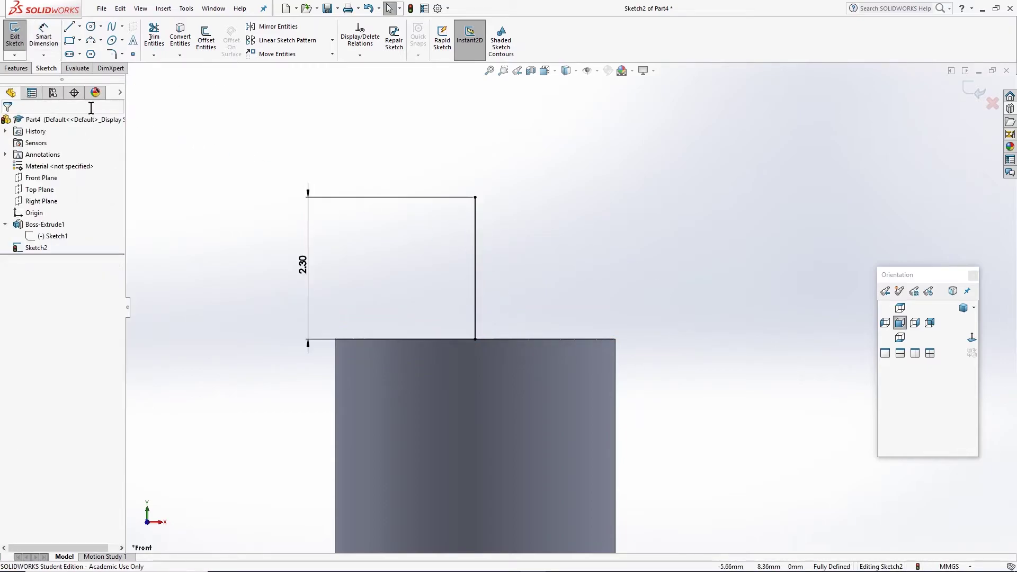
Step: Sketch a horizontal line about 5.18 mm long from the vertical line's lower endpoint, extending past the cylinder's right side
{"action": "left_click", "coordinate": [72, 27]}
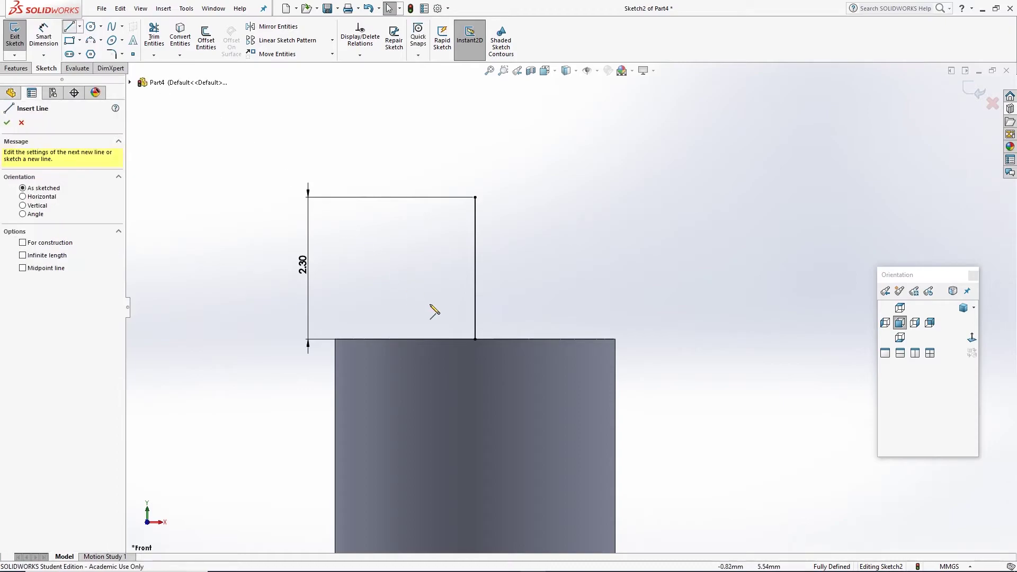
{"action": "left_click", "coordinate": [475, 339]}
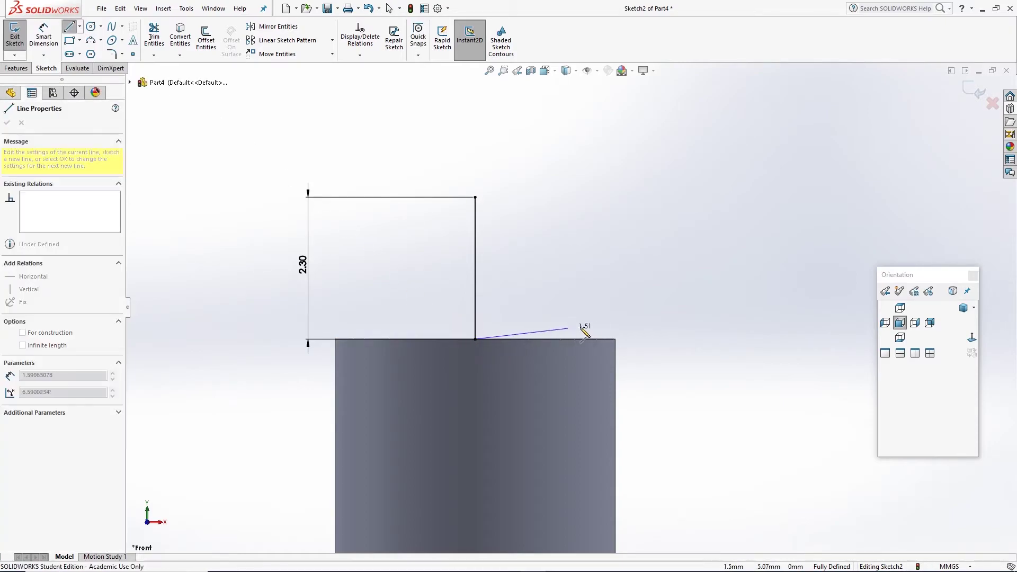
{"action": "left_click", "coordinate": [796, 340]}
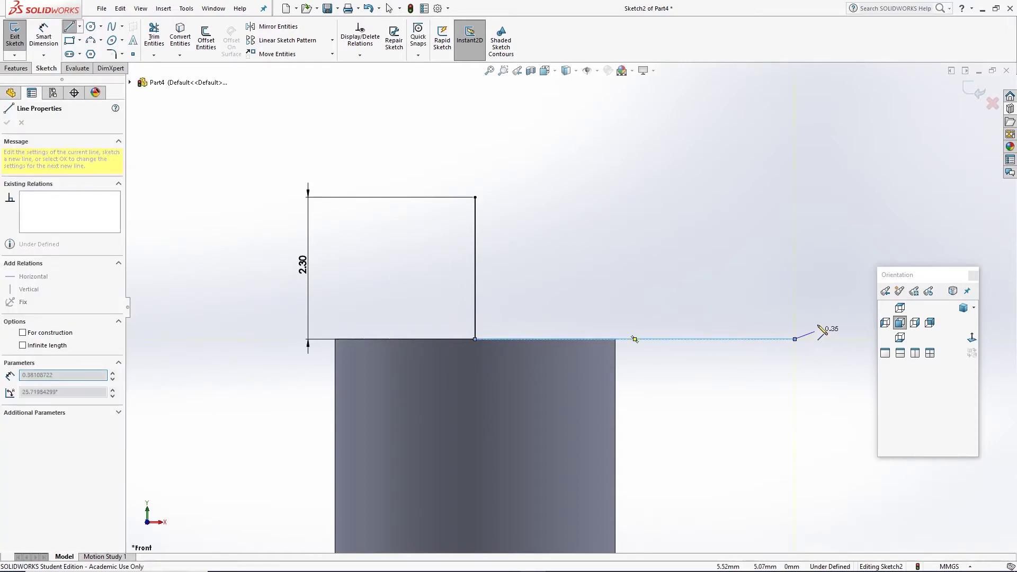
{"action": "key", "text": "Escape"}
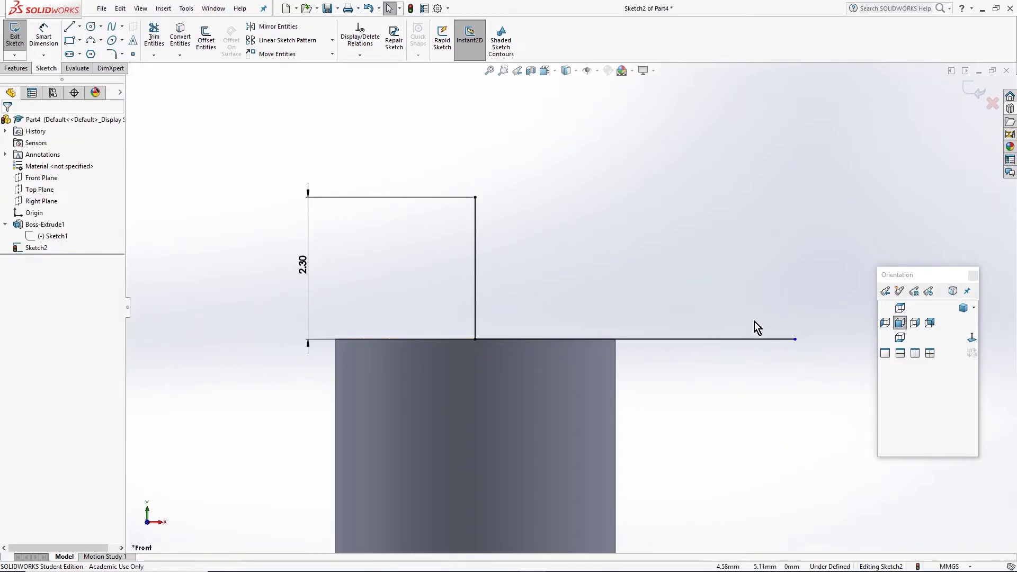
Step: Dimension the horizontal line's length with Smart Dimension and set it to 8 mm
{"action": "left_click", "coordinate": [55, 36]}
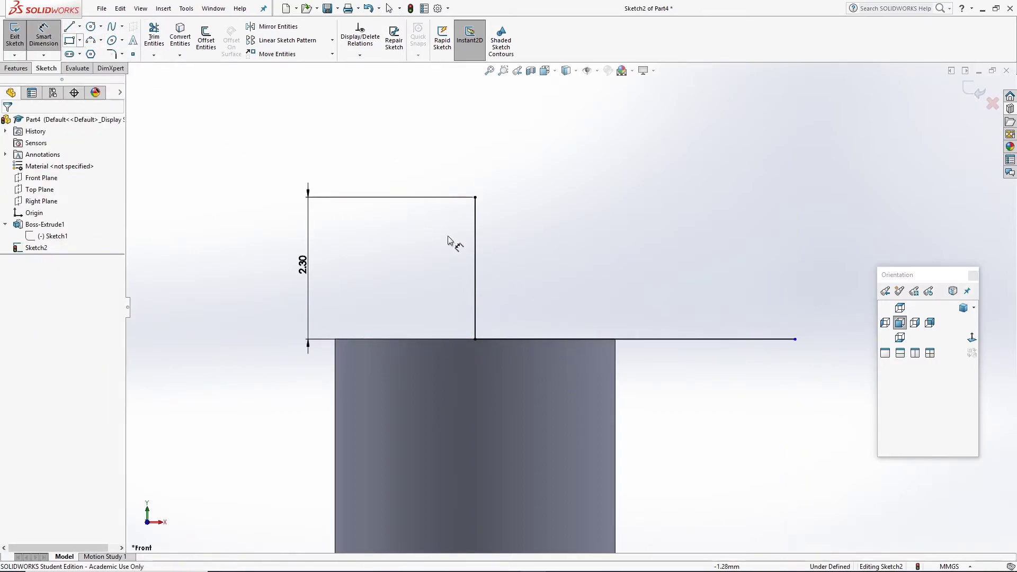
{"action": "left_click", "coordinate": [679, 340]}
{"action": "left_click", "coordinate": [673, 415]}
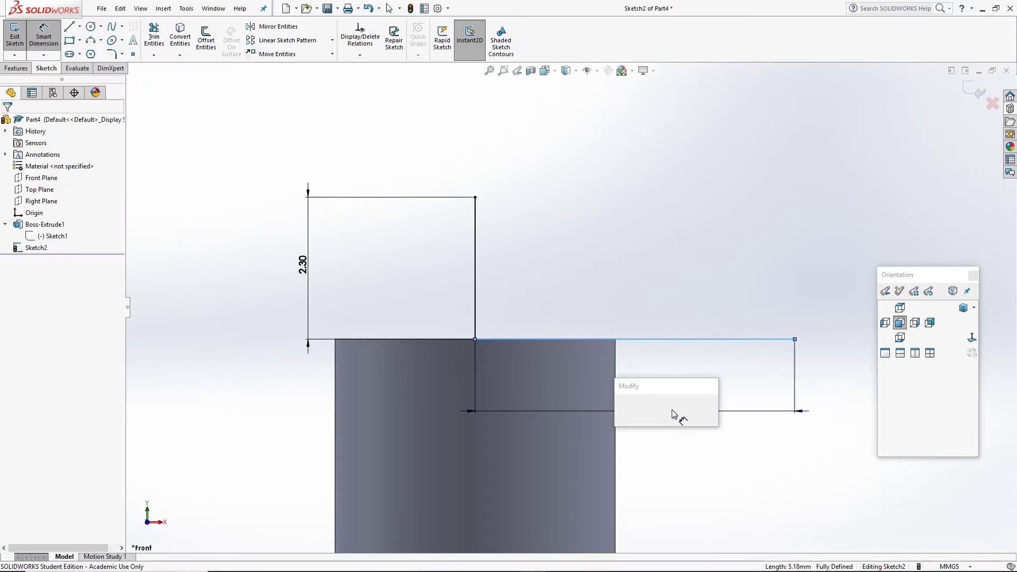
{"action": "type", "text": "8"}
{"action": "key", "text": "Return"}
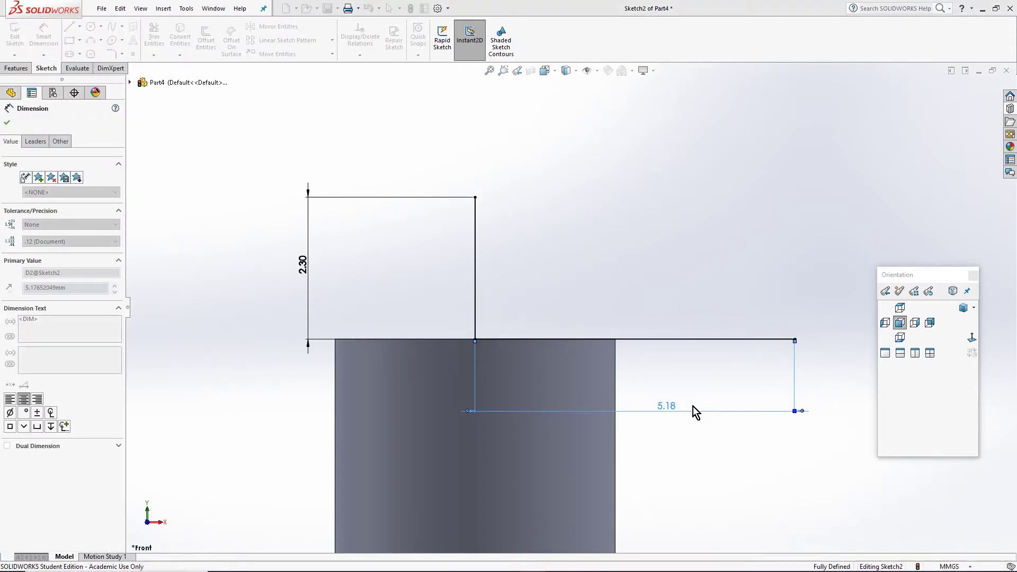
{"action": "scroll", "coordinate": [788, 375], "scroll_direction": "up", "scroll_amount": 3}
{"action": "scroll", "coordinate": [673, 295], "scroll_direction": "down", "scroll_amount": 2}
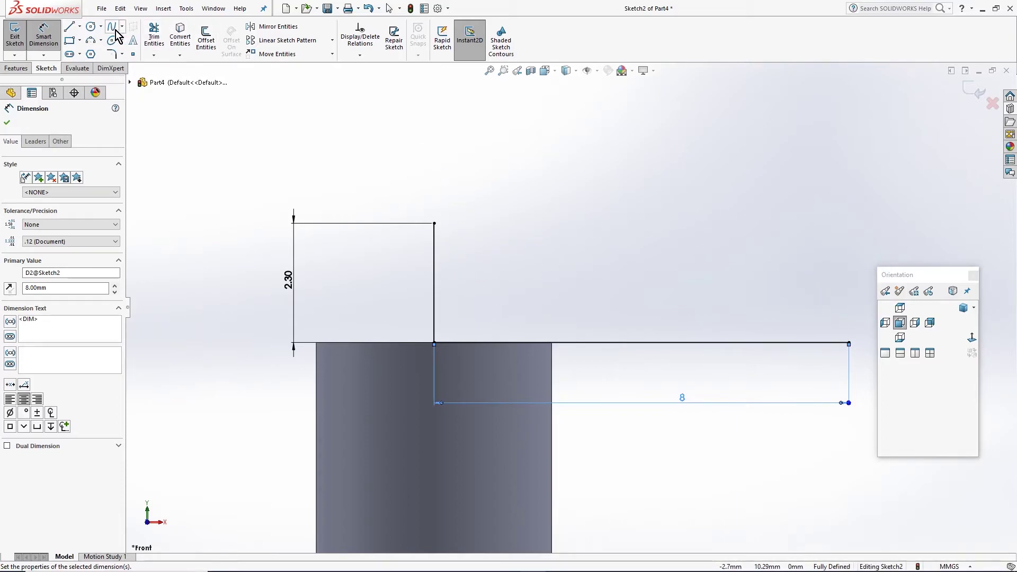
{"action": "key", "text": "Escape"}
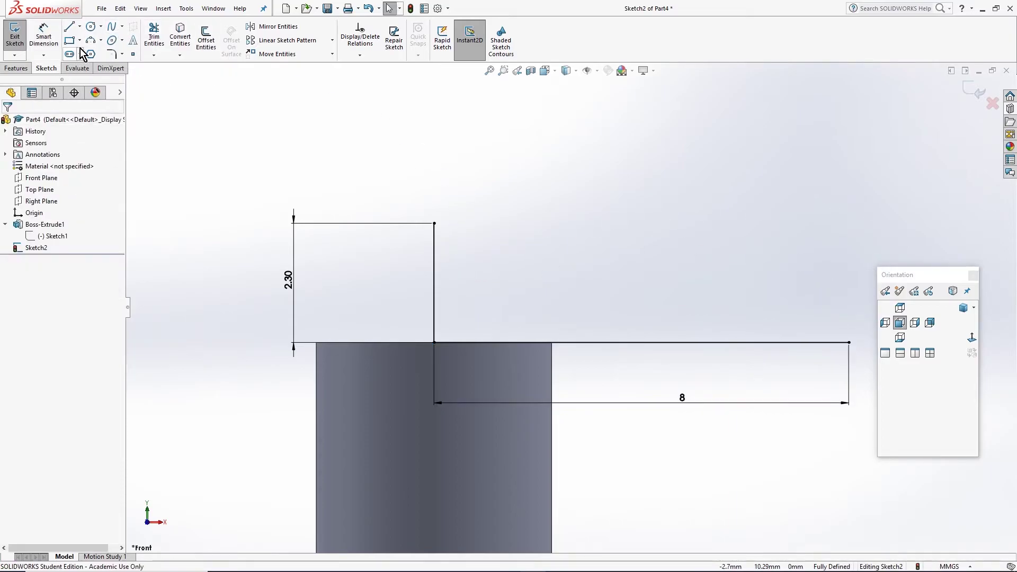
Step: Sketch a free three-point spline arching above the horizontal line as a trial curve
{"action": "left_click", "coordinate": [111, 28]}
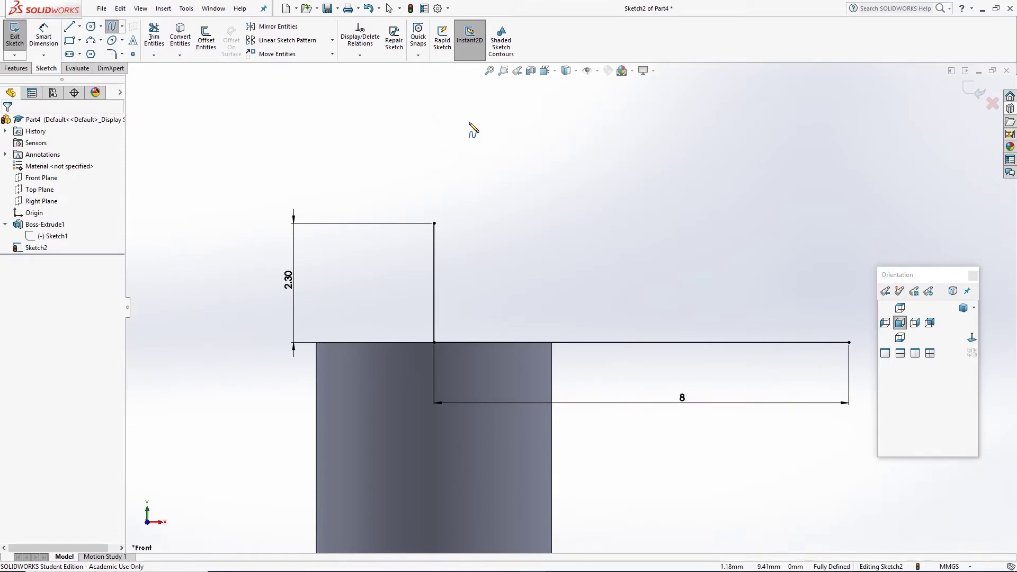
{"action": "left_click", "coordinate": [552, 141]}
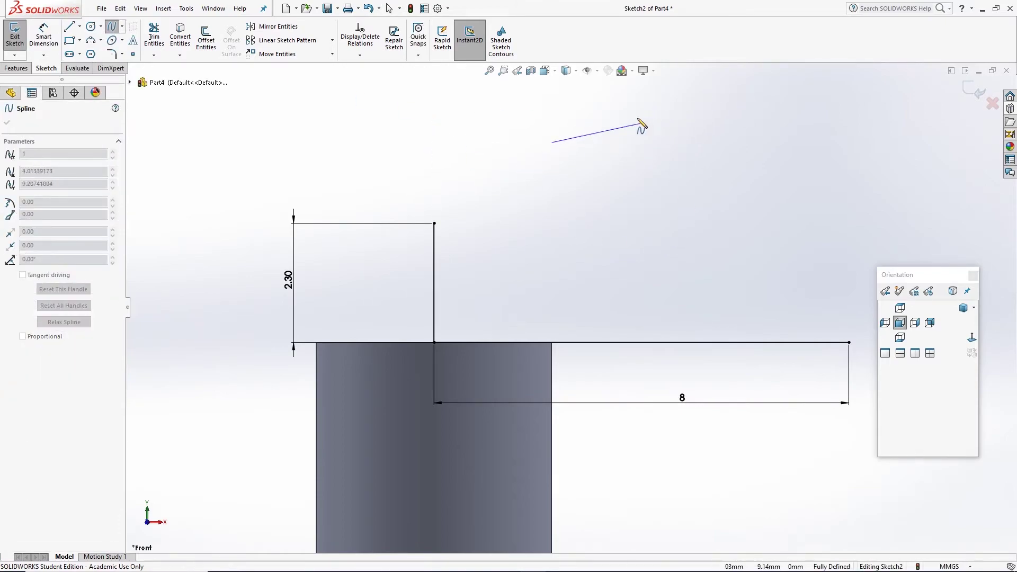
{"action": "left_click", "coordinate": [660, 107]}
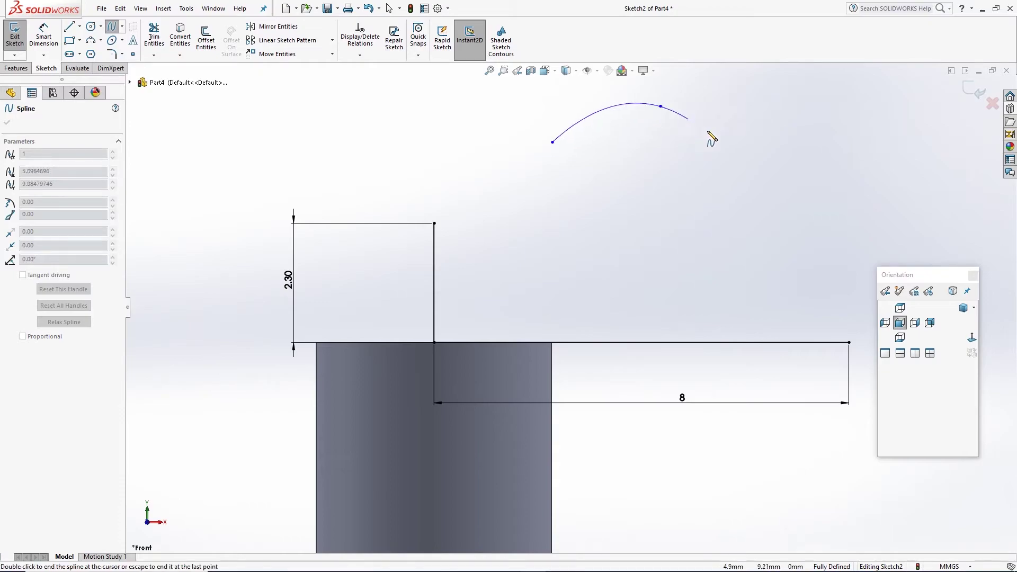
{"action": "left_click", "coordinate": [791, 149]}
{"action": "key", "text": "Escape"}
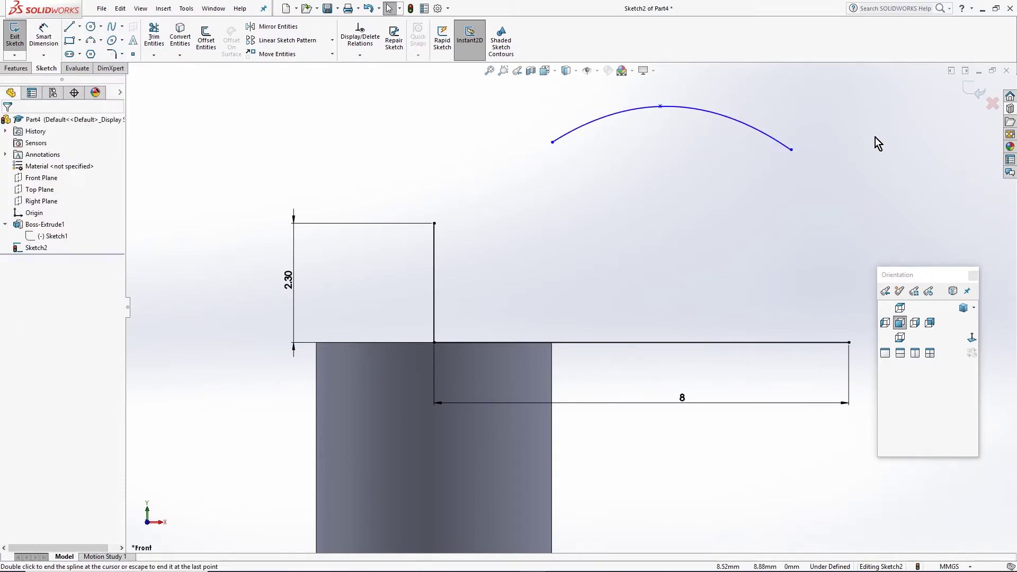
Step: Reshape the trial spline by pulling its middle point downward, and delete the spline
{"action": "left_click", "coordinate": [791, 151]}
{"action": "left_click_drag", "start_coordinate": [663, 108], "coordinate": [710, 220]}
{"action": "left_click_drag", "start_coordinate": [814, 233], "coordinate": [528, 118]}
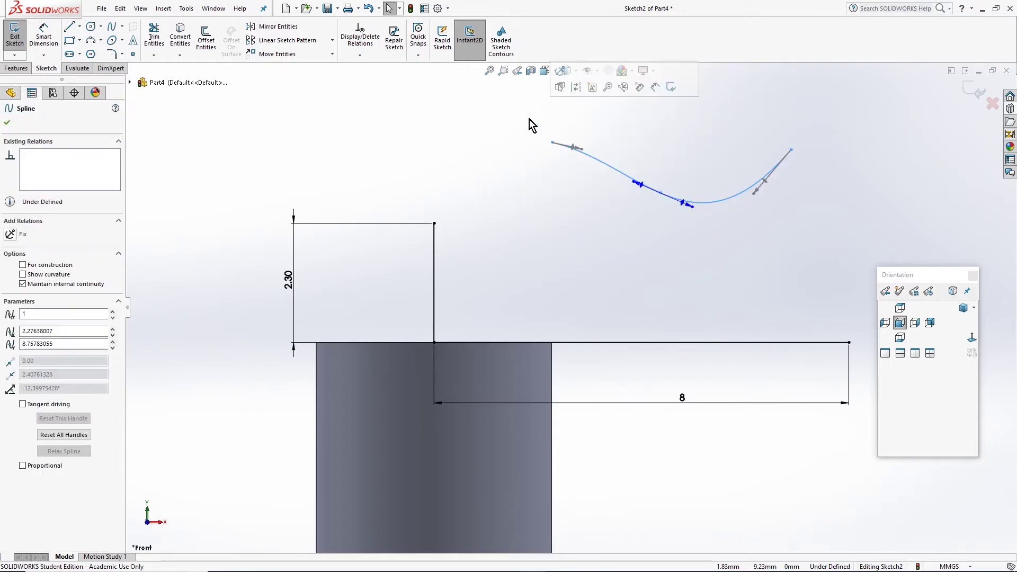
{"action": "key", "text": "Delete"}
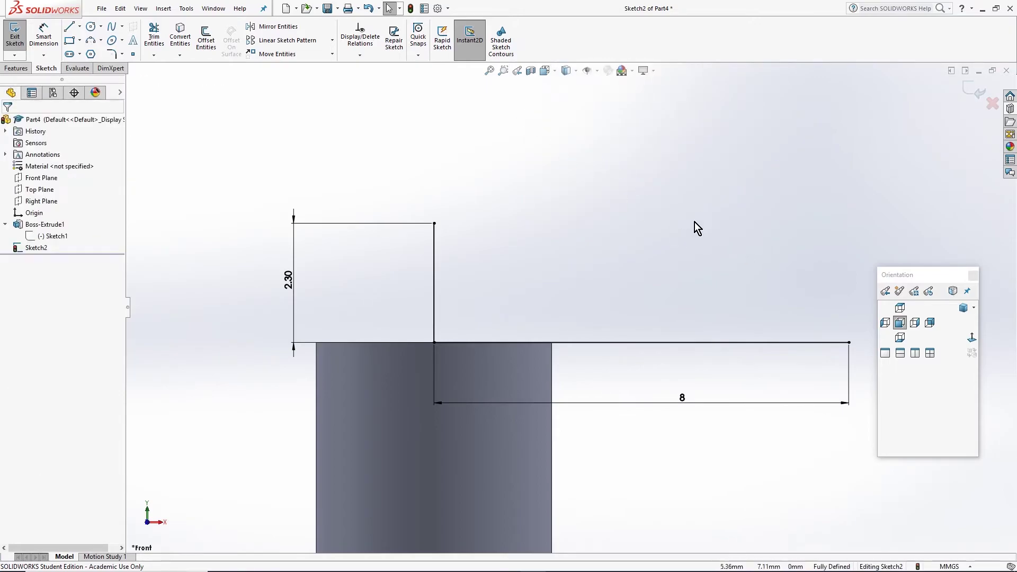
Step: Sketch a spline from the horizontal line's outer end through two intermediate points to the vertical line's upper end, closing the profile
{"action": "left_click", "coordinate": [112, 26]}
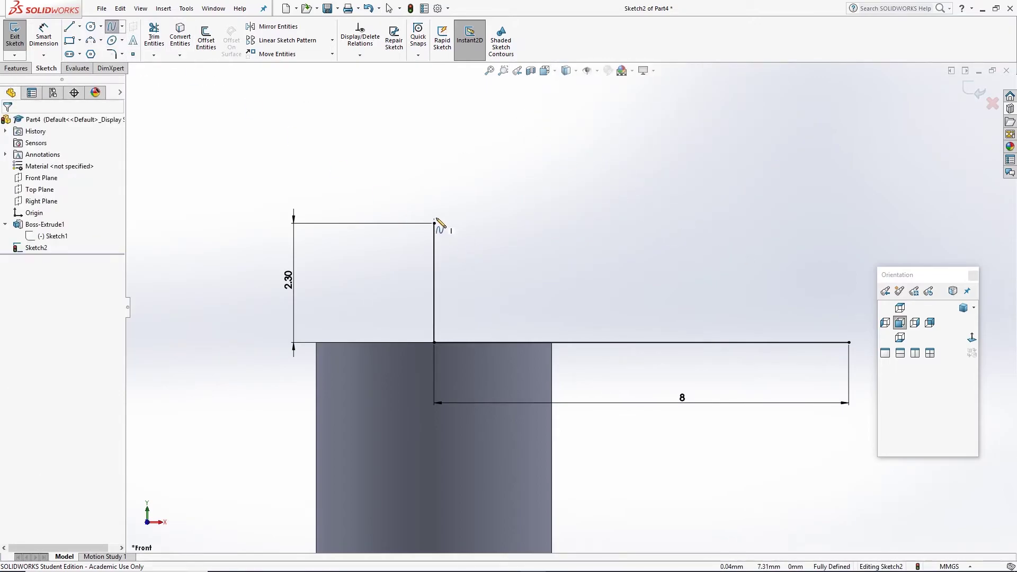
{"action": "left_click", "coordinate": [849, 343]}
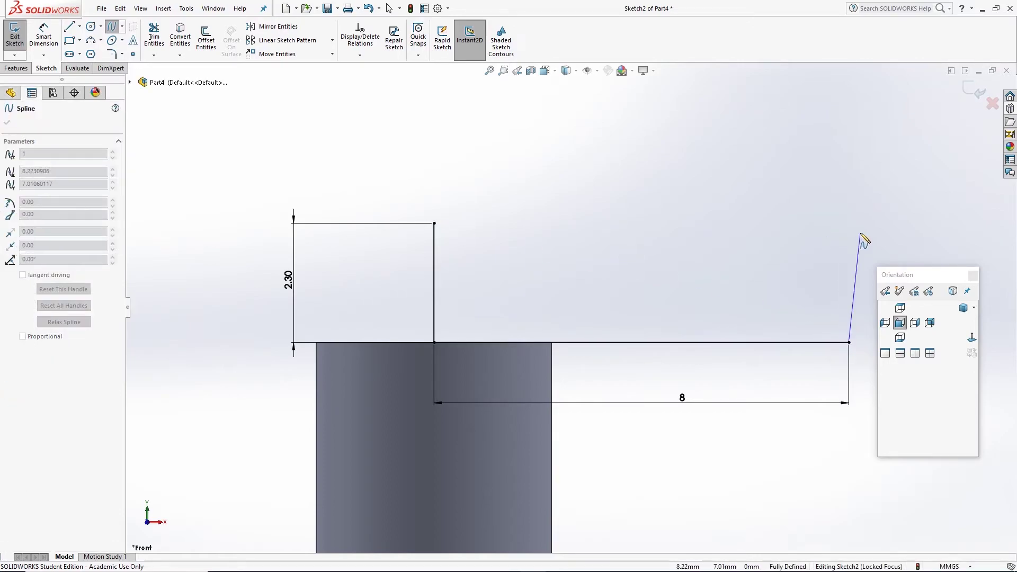
{"action": "left_click", "coordinate": [852, 186]}
{"action": "left_click", "coordinate": [622, 219]}
{"action": "left_click", "coordinate": [435, 224]}
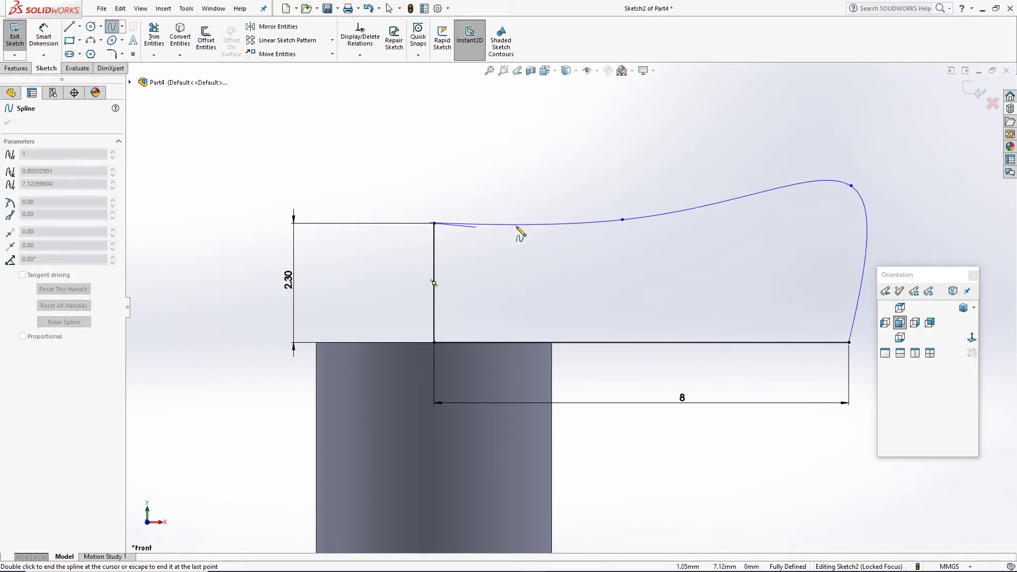
{"action": "key", "text": "Escape"}
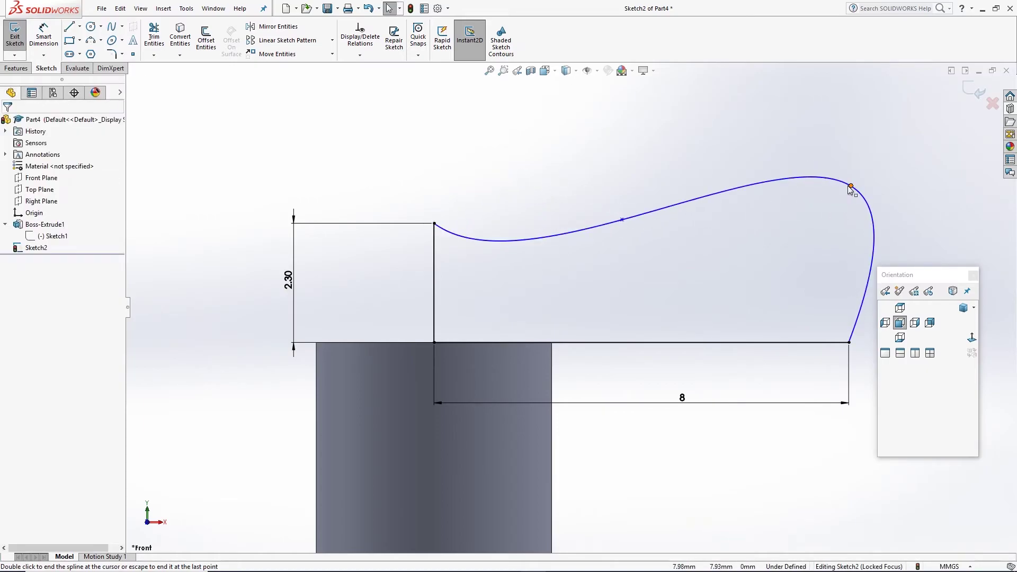
Step: Reshape the spline by moving its outer intermediate point inward and its middle point upward to smooth the profile
{"action": "left_click_drag", "start_coordinate": [852, 186], "coordinate": [782, 197]}
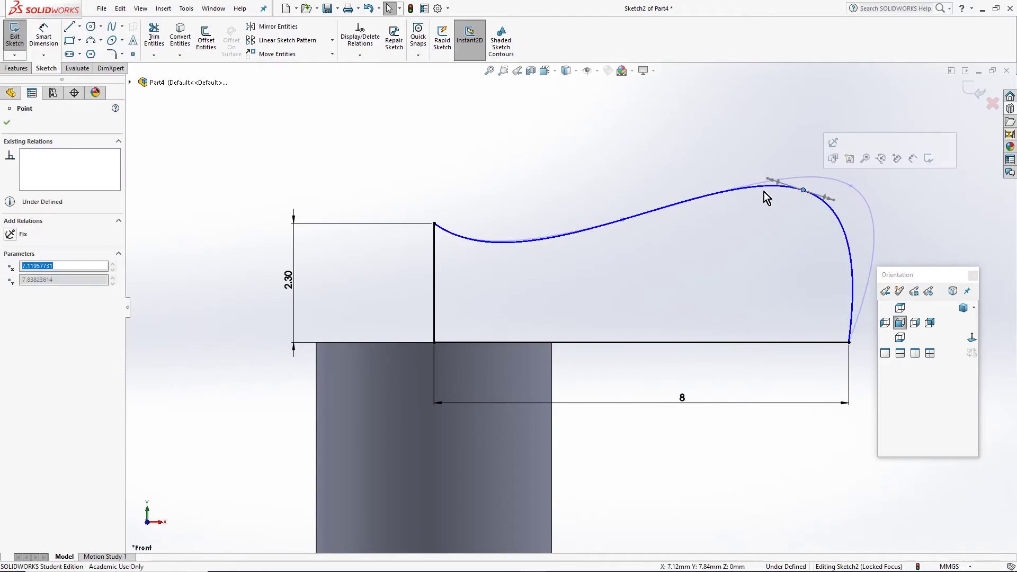
{"action": "left_click_drag", "start_coordinate": [622, 220], "coordinate": [626, 193]}
{"action": "left_click_drag", "start_coordinate": [622, 191], "coordinate": [623, 188]}
{"action": "left_click", "coordinate": [743, 279]}
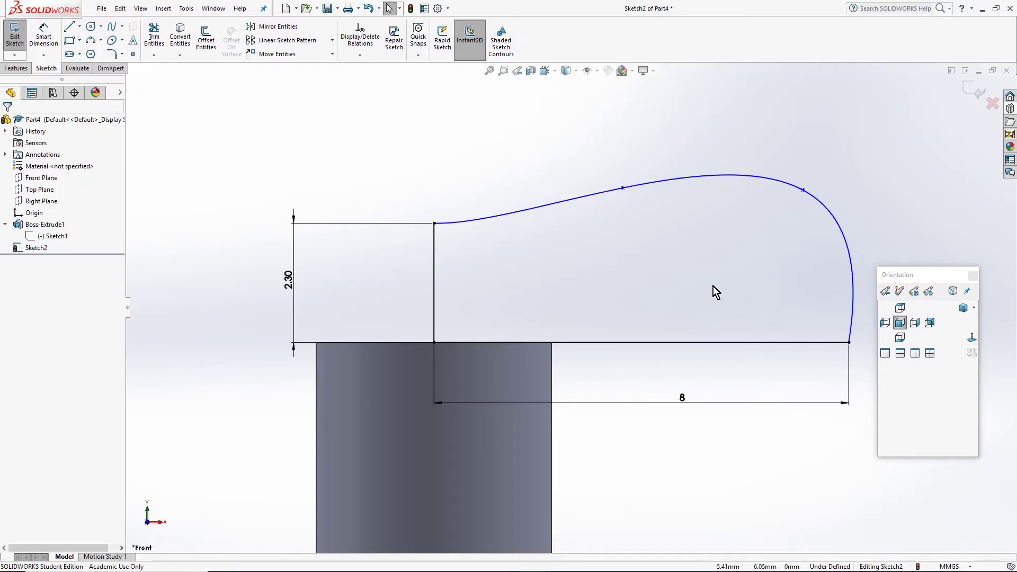
Step: Revolve the closed profile 360° about the vertical 2.3 mm line as a boss merged with the cylinder
{"action": "scroll", "coordinate": [561, 308], "scroll_direction": "up", "scroll_amount": 2}
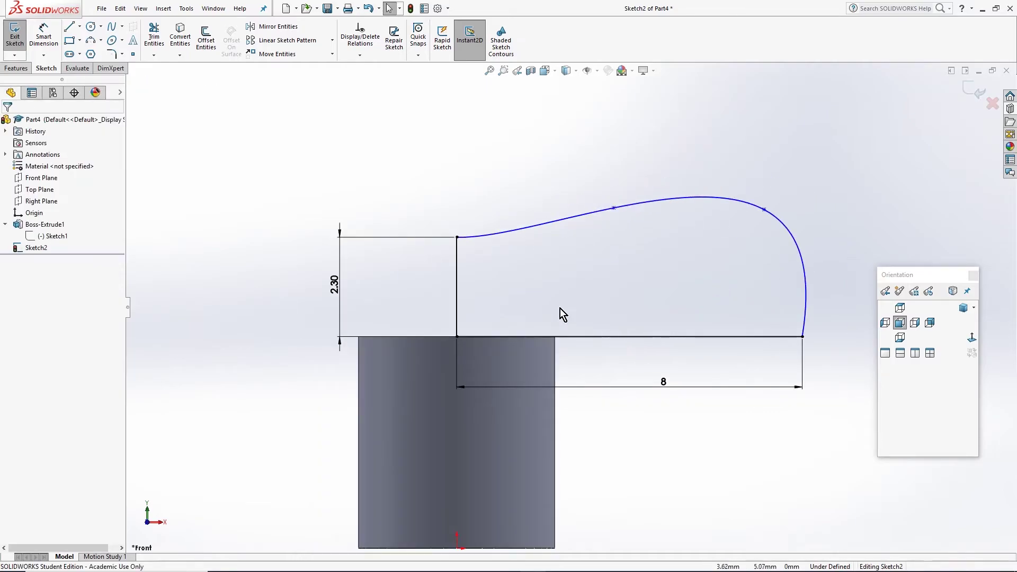
{"action": "left_click", "coordinate": [26, 69]}
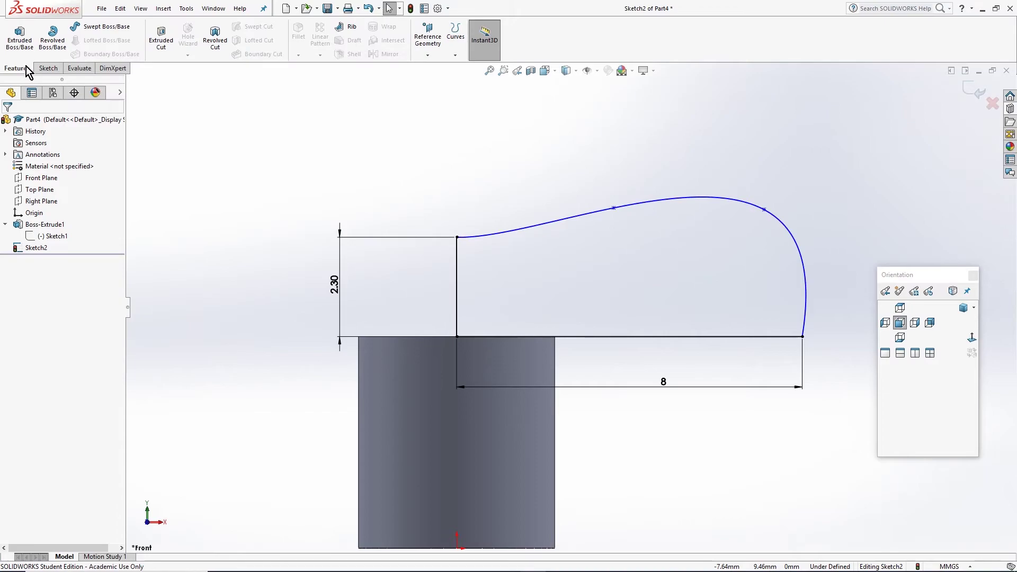
{"action": "left_click", "coordinate": [50, 41]}
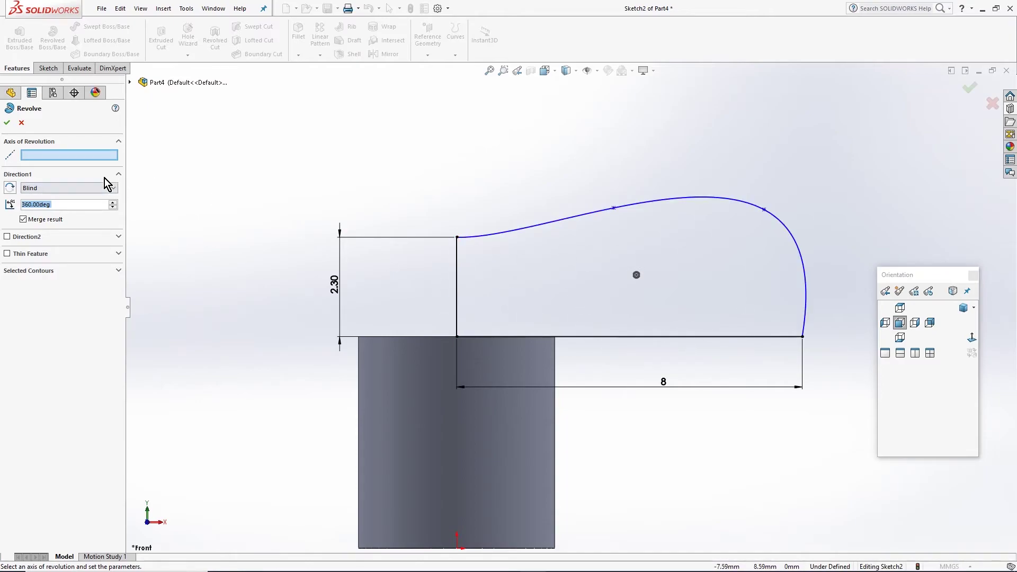
{"action": "left_click", "coordinate": [457, 281]}
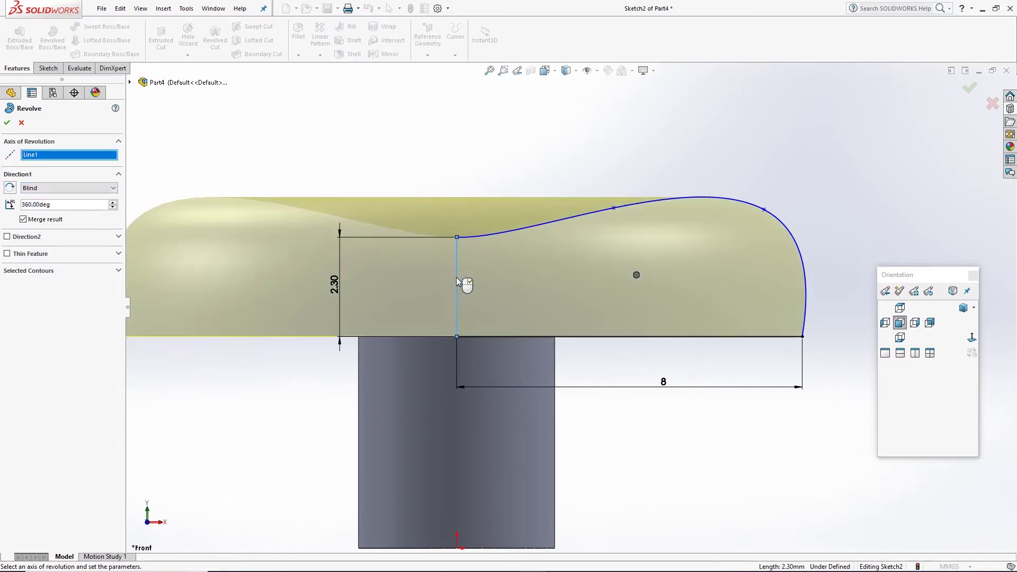
{"action": "scroll", "coordinate": [574, 256], "scroll_direction": "up", "scroll_amount": 3}
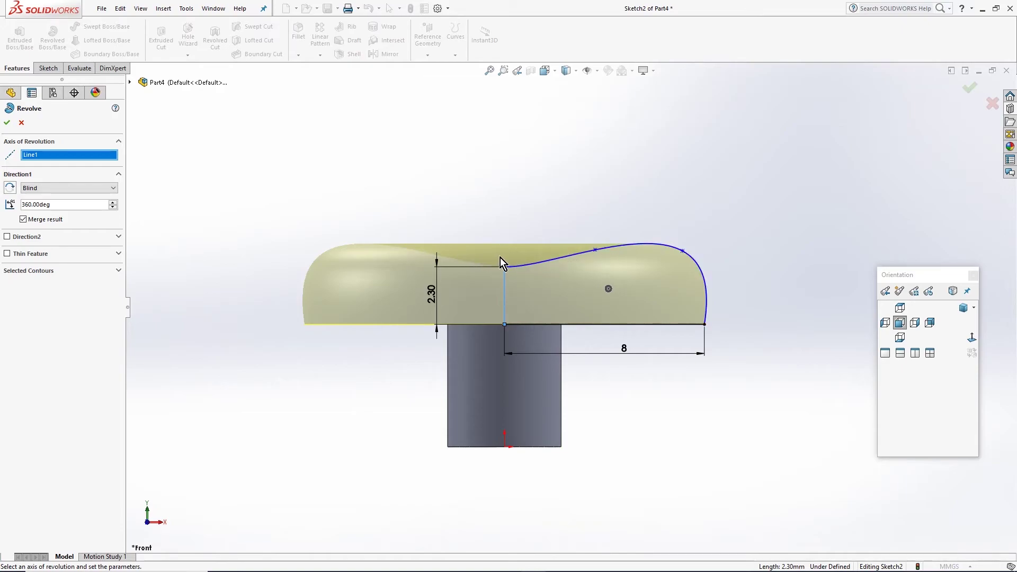
{"action": "middle_click_drag", "start_coordinate": [595, 238], "coordinate": [604, 260]}
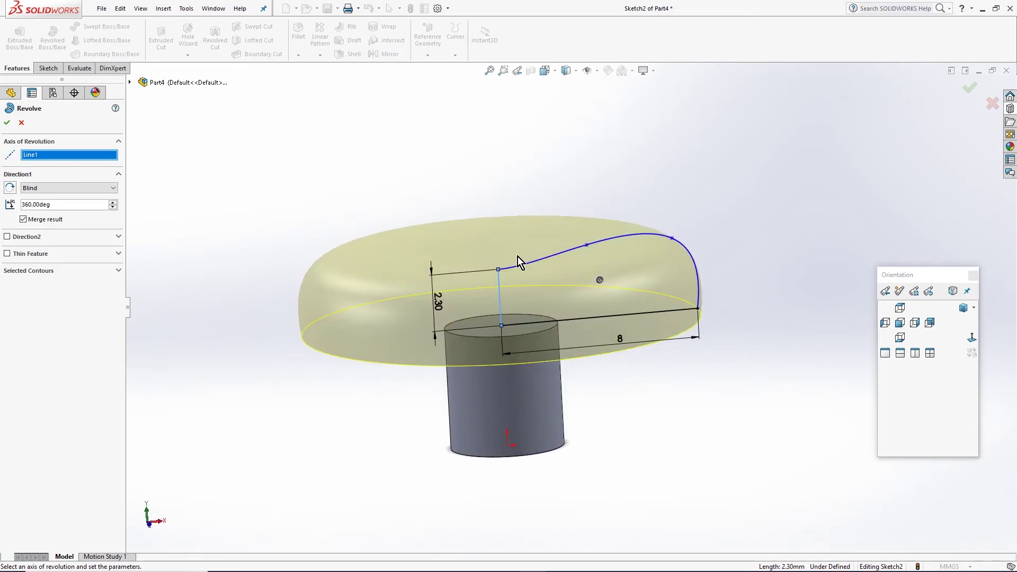
{"action": "left_click", "coordinate": [10, 123]}
Step: Set up a constant size fillet with a 1 mm radius on the circular edge at the cylinder's free end
{"action": "middle_click_drag", "start_coordinate": [638, 339], "coordinate": [726, 275]}
{"action": "scroll", "coordinate": [541, 415], "scroll_direction": "down", "scroll_amount": 5}
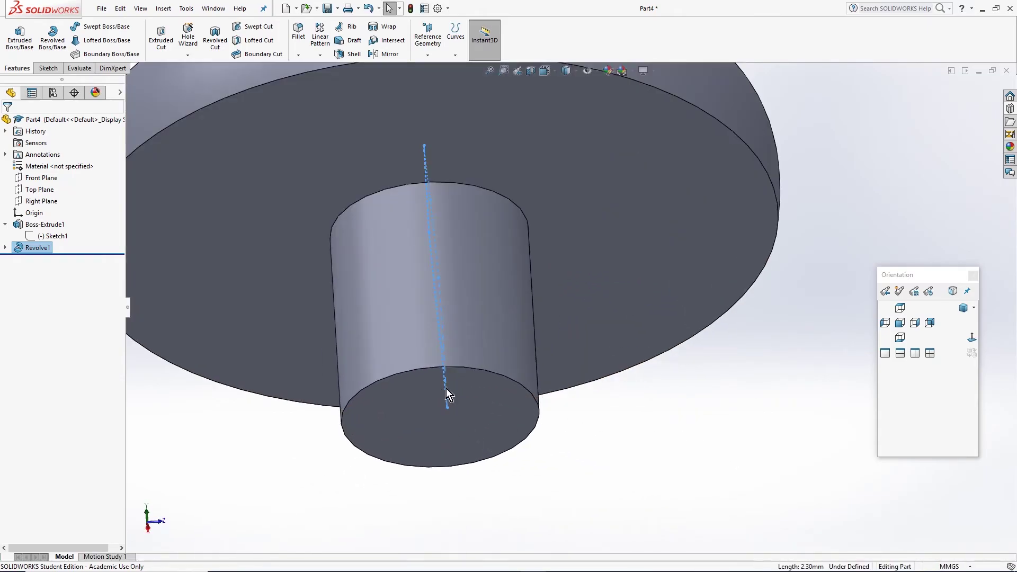
{"action": "scroll", "coordinate": [438, 385], "scroll_direction": "up", "scroll_amount": 5}
{"action": "left_click", "coordinate": [301, 38]}
{"action": "scroll", "coordinate": [480, 346], "scroll_direction": "down", "scroll_amount": 3}
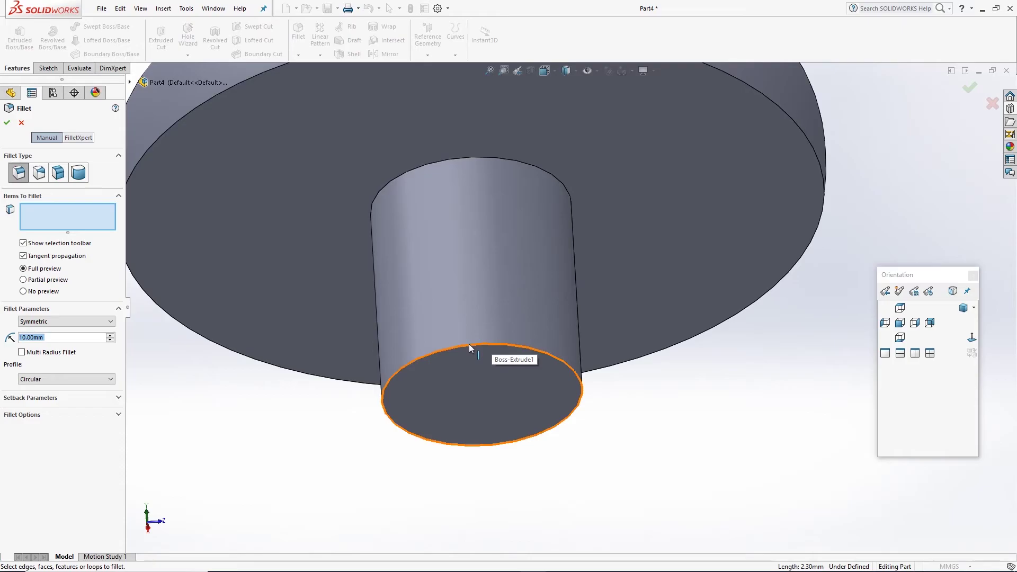
{"action": "left_click", "coordinate": [469, 344]}
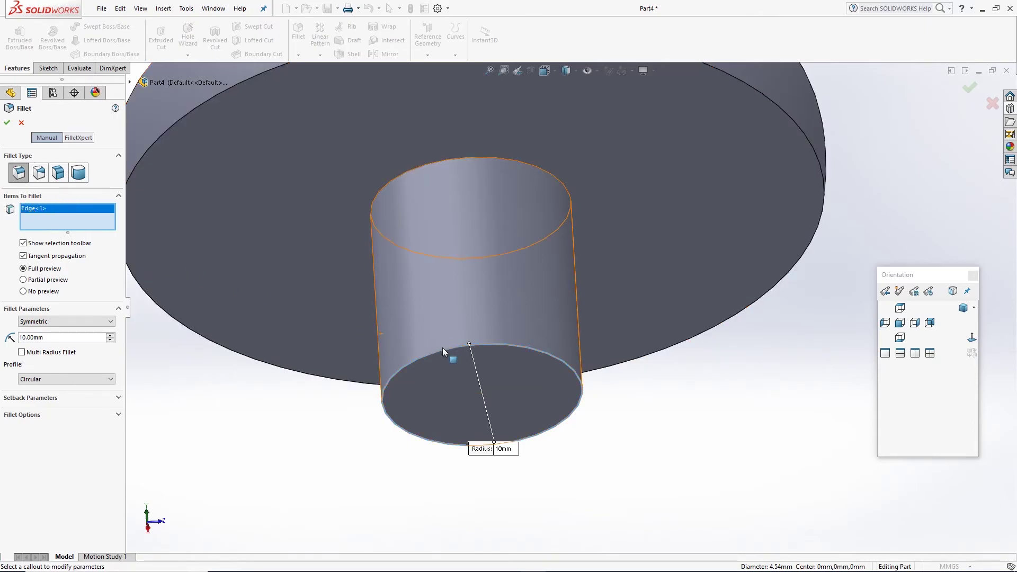
{"action": "scroll", "coordinate": [445, 349], "scroll_direction": "down", "scroll_amount": 3}
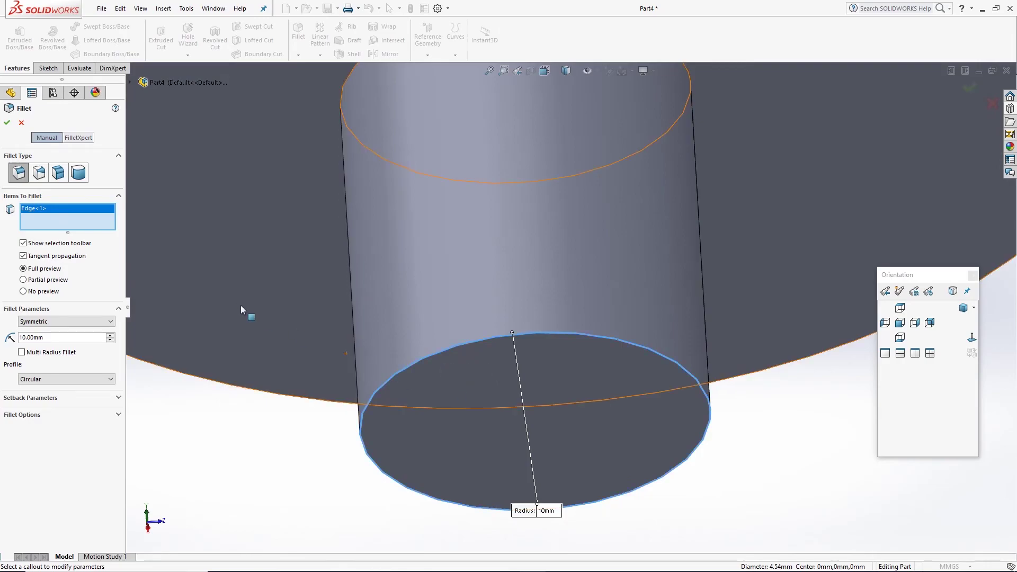
{"action": "scroll", "coordinate": [245, 383], "scroll_direction": "down", "scroll_amount": 2}
{"action": "scroll", "coordinate": [577, 306], "scroll_direction": "up", "scroll_amount": 3}
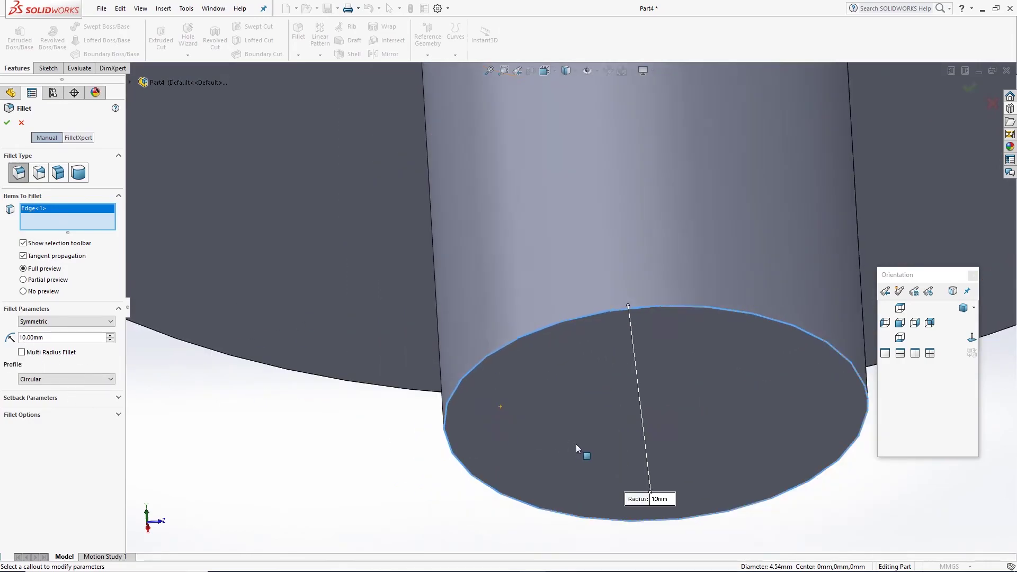
{"action": "left_click", "coordinate": [31, 337]}
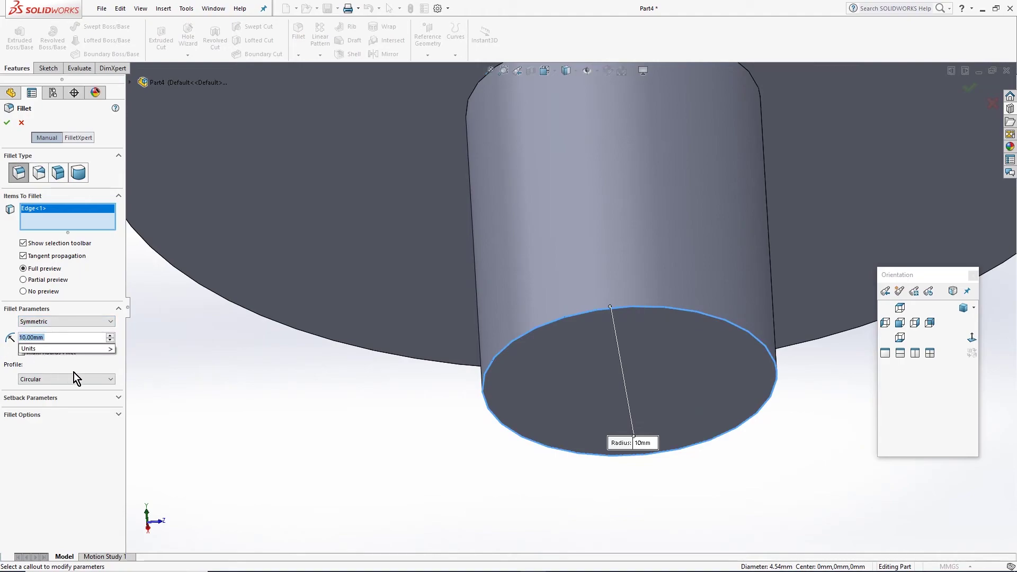
{"action": "mouse_move", "coordinate": [46, 348]}
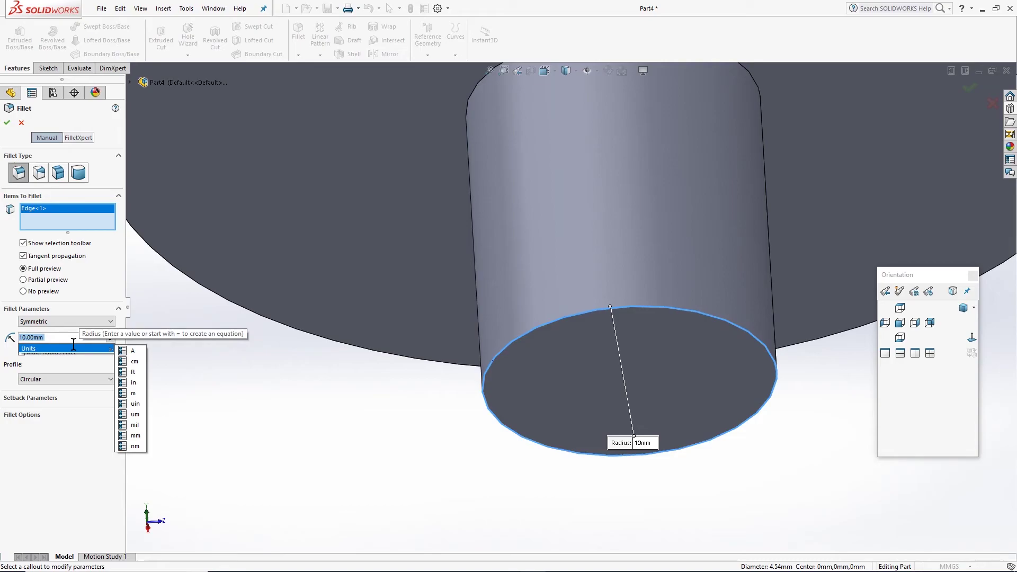
{"action": "type", "text": "1"}
{"action": "middle_click_drag", "start_coordinate": [343, 376], "coordinate": [462, 345]}
{"action": "scroll", "coordinate": [505, 478], "scroll_direction": "up", "scroll_amount": 2}
{"action": "middle_click_drag", "start_coordinate": [576, 446], "coordinate": [572, 477]}
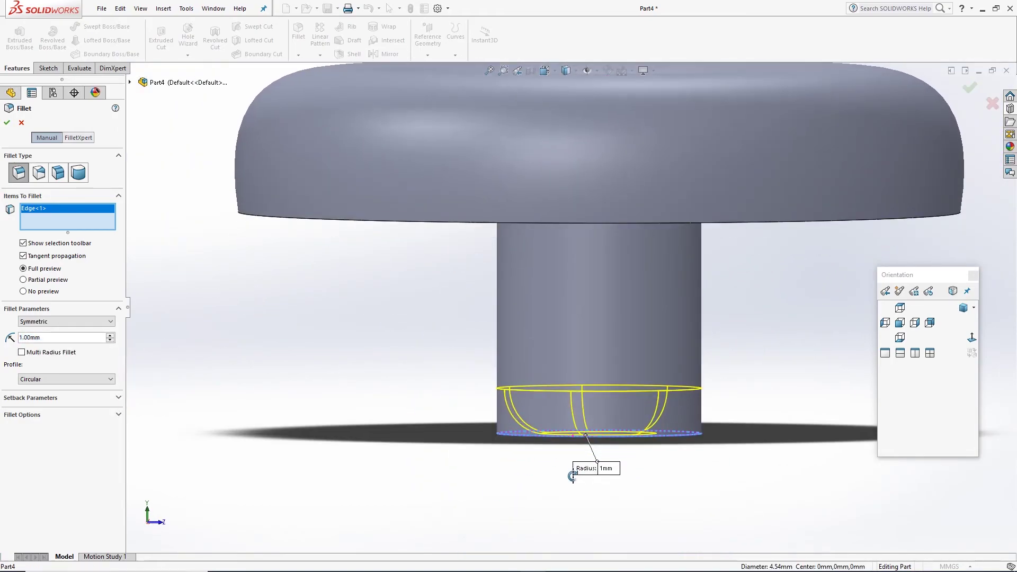
Step: Set the radius of the cylinder's bottom edge fillet to 0.3 mm and apply it
{"action": "type", "text": "0.3"}
{"action": "key", "text": "Return"}
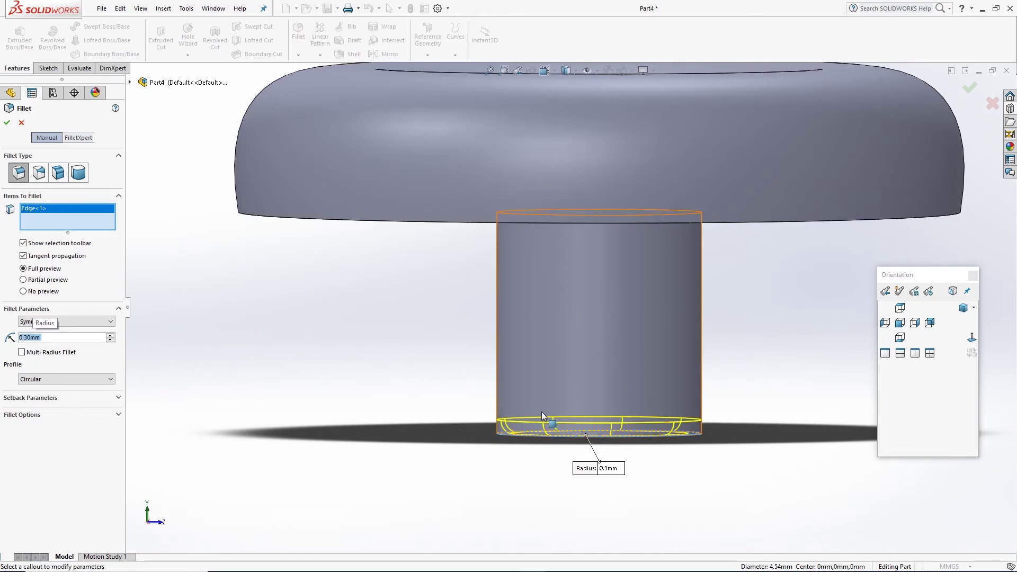
{"action": "scroll", "coordinate": [673, 450], "scroll_direction": "down", "scroll_amount": 2}
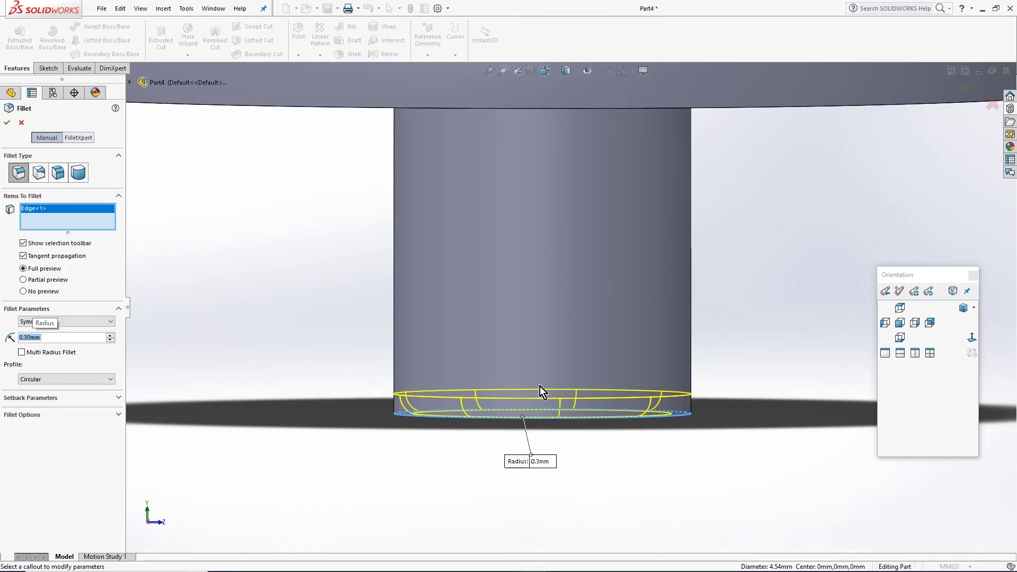
{"action": "left_click", "coordinate": [8, 130]}
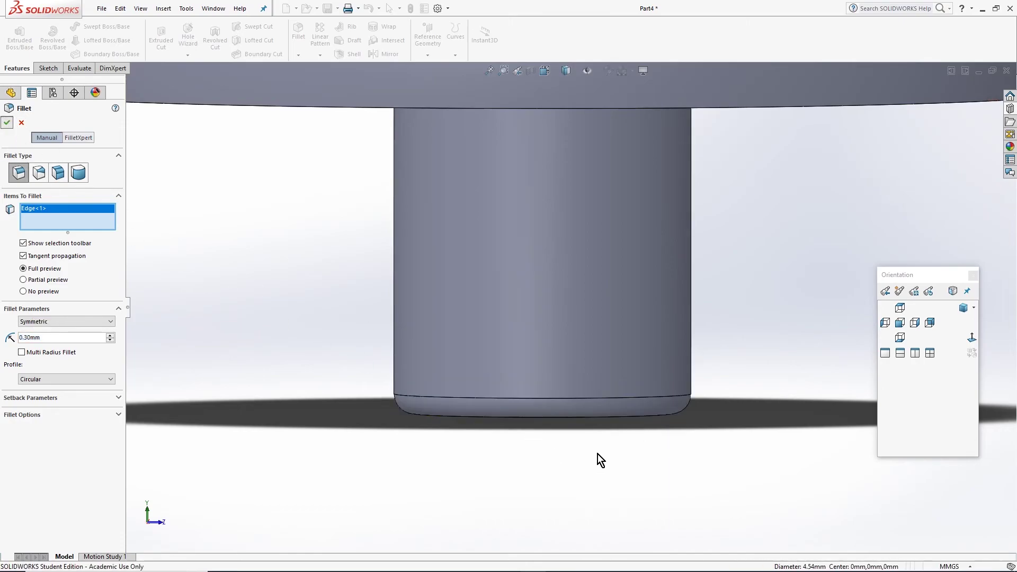
Step: Create a 0.3 mm face fillet between the cap's flat underside and the cylinder's side face
{"action": "middle_click_drag", "start_coordinate": [663, 465], "coordinate": [619, 360]}
{"action": "scroll", "coordinate": [610, 358], "scroll_direction": "up", "scroll_amount": 3}
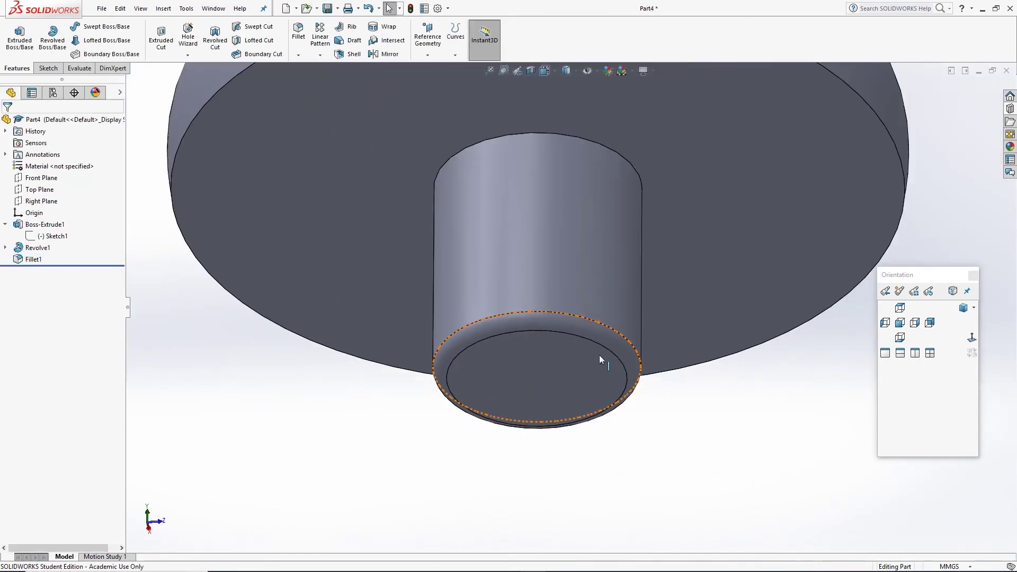
{"action": "scroll", "coordinate": [604, 232], "scroll_direction": "up", "scroll_amount": 3}
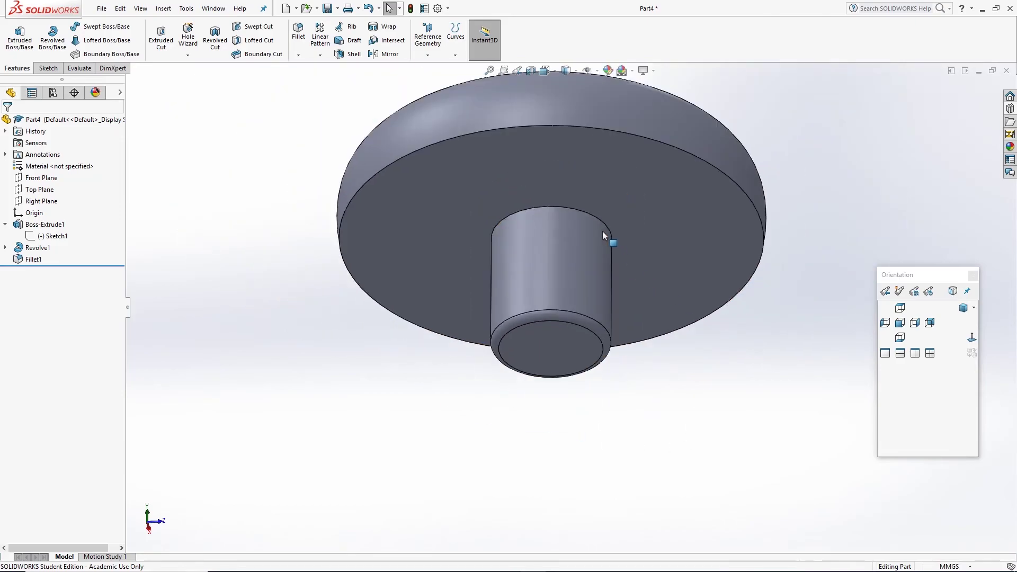
{"action": "middle_click_drag", "start_coordinate": [613, 390], "coordinate": [583, 318]}
{"action": "scroll", "coordinate": [546, 241], "scroll_direction": "down", "scroll_amount": 3}
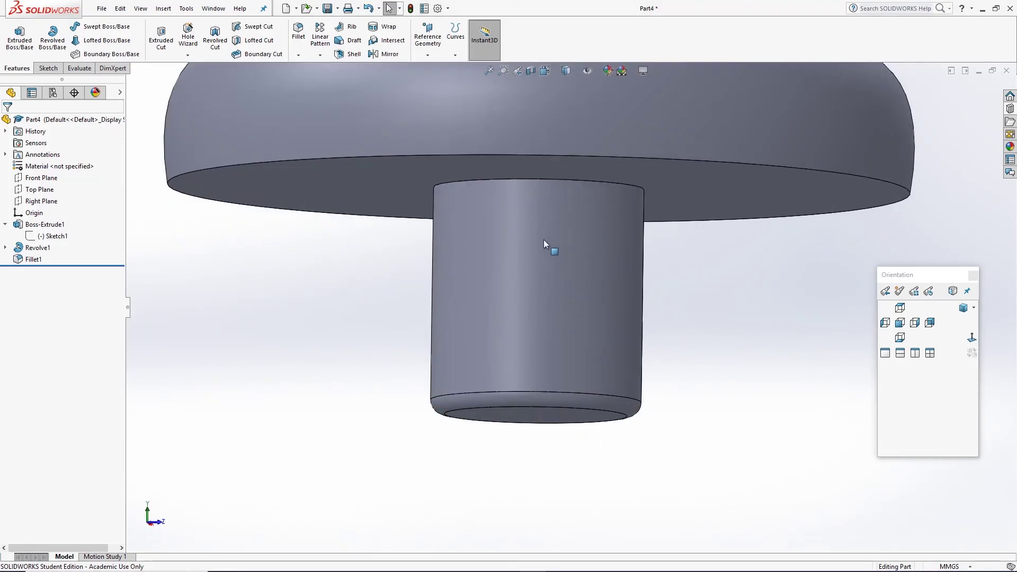
{"action": "scroll", "coordinate": [539, 205], "scroll_direction": "down", "scroll_amount": 2}
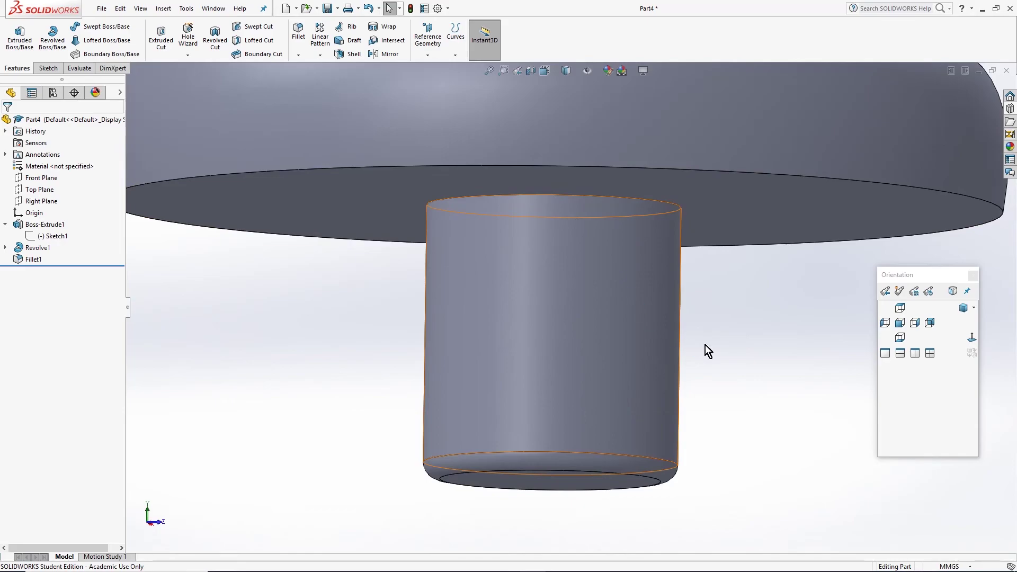
{"action": "left_click", "coordinate": [299, 32]}
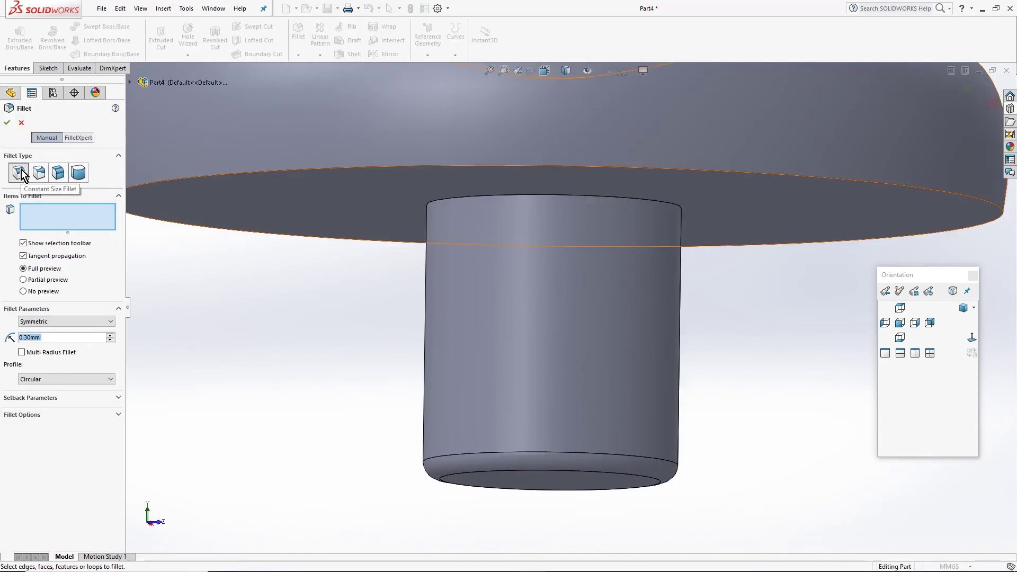
{"action": "left_click", "coordinate": [60, 174]}
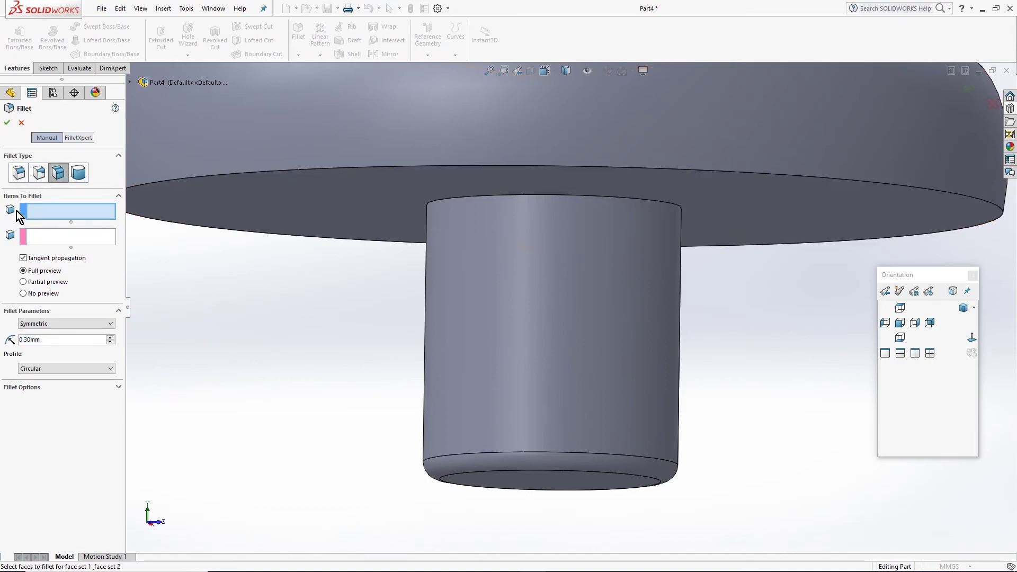
{"action": "left_click", "coordinate": [375, 198]}
{"action": "middle_click_drag", "start_coordinate": [703, 291], "coordinate": [628, 128]}
{"action": "left_click", "coordinate": [64, 239]}
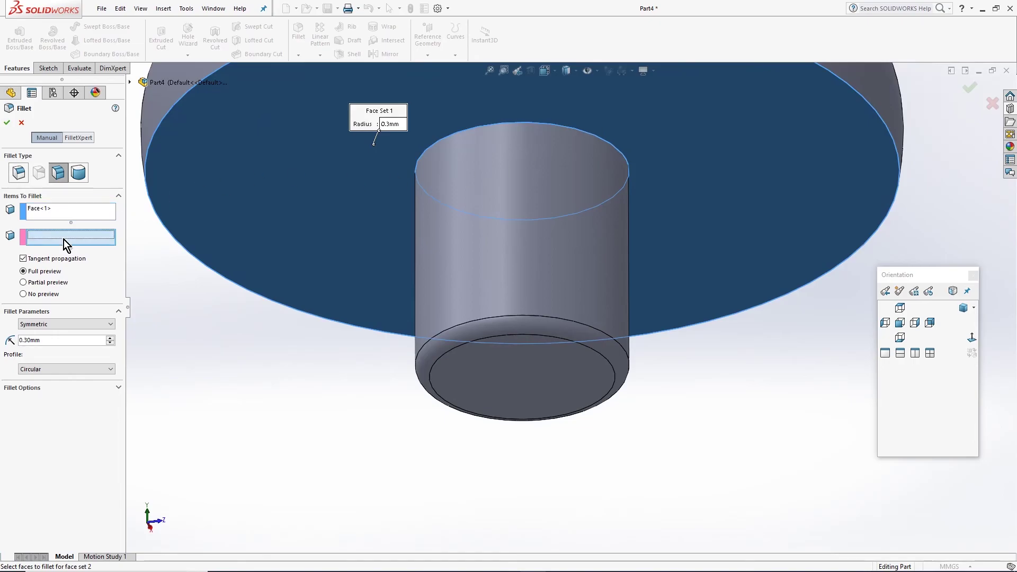
{"action": "middle_click_drag", "start_coordinate": [598, 251], "coordinate": [596, 265]}
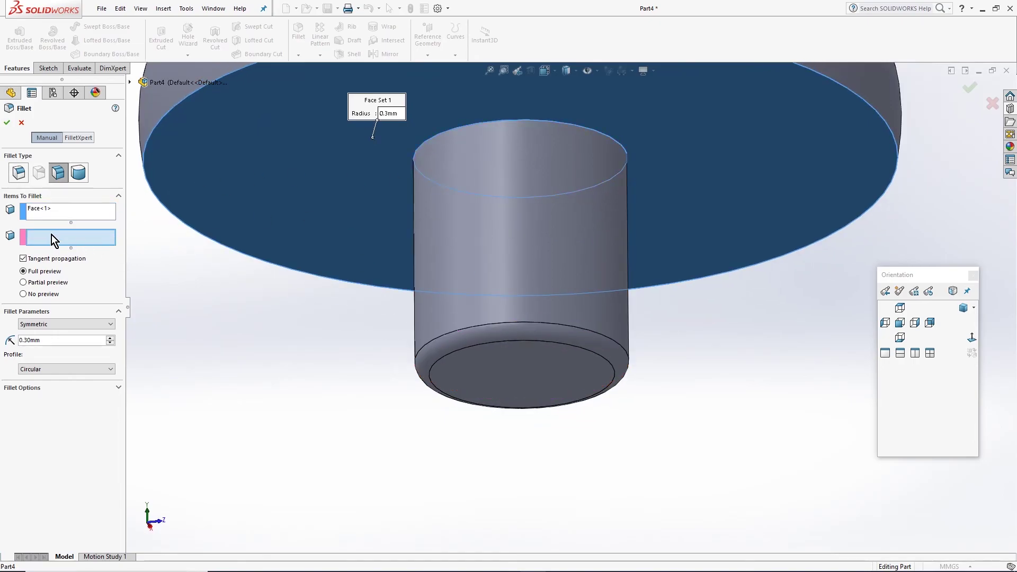
{"action": "left_click", "coordinate": [459, 167]}
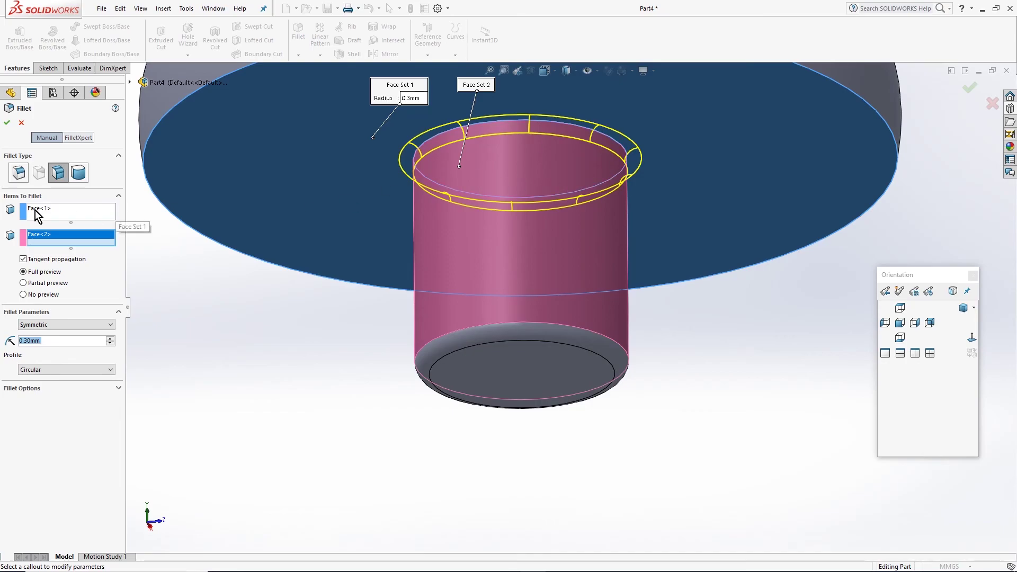
{"action": "left_click", "coordinate": [8, 122]}
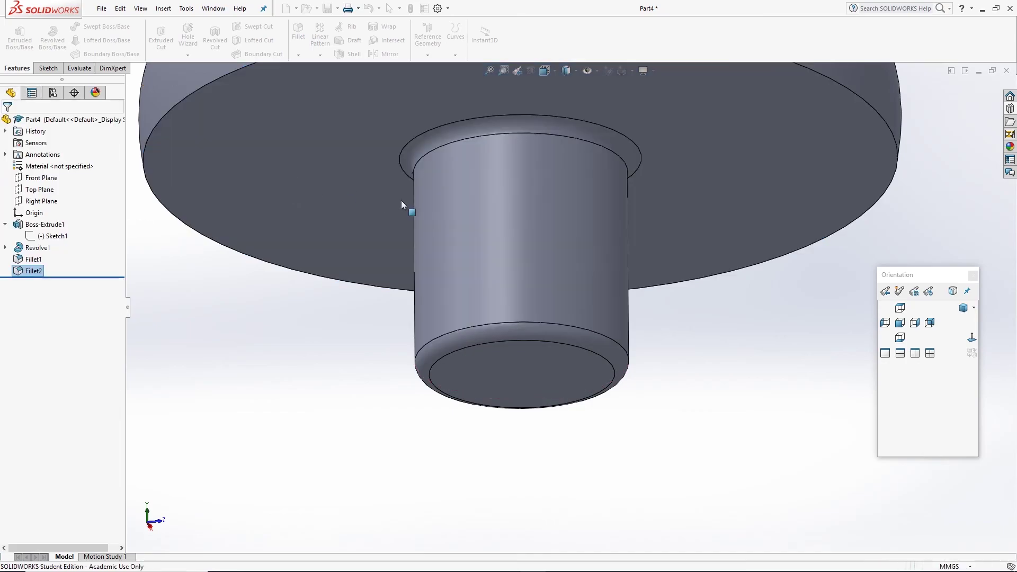
Step: Apply a constant size fillet of 0.3 mm radius to the outer edge of the cap's underside
{"action": "scroll", "coordinate": [614, 271], "scroll_direction": "up", "scroll_amount": 3}
{"action": "scroll", "coordinate": [533, 164], "scroll_direction": "down", "scroll_amount": 3}
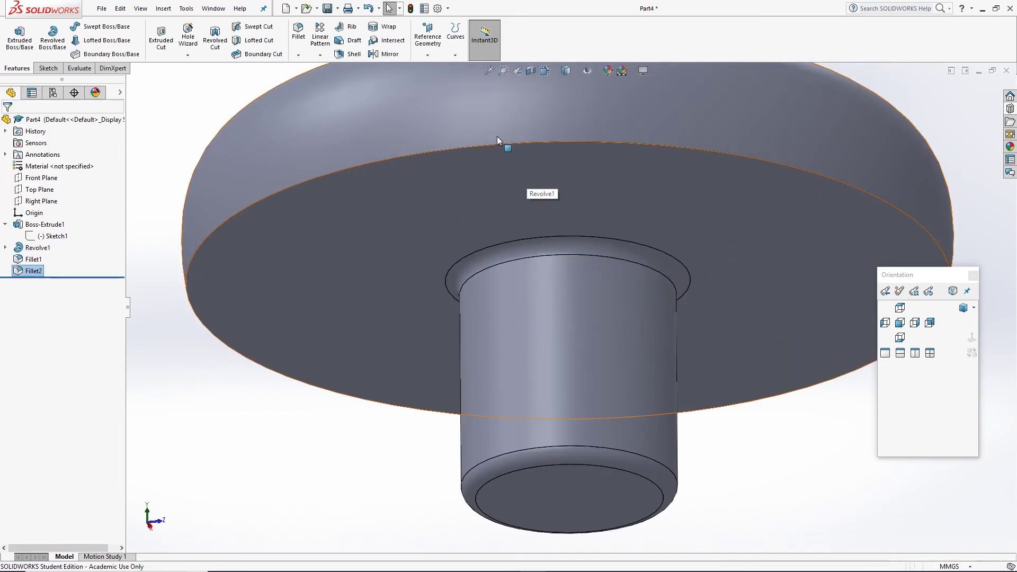
{"action": "left_click", "coordinate": [298, 32]}
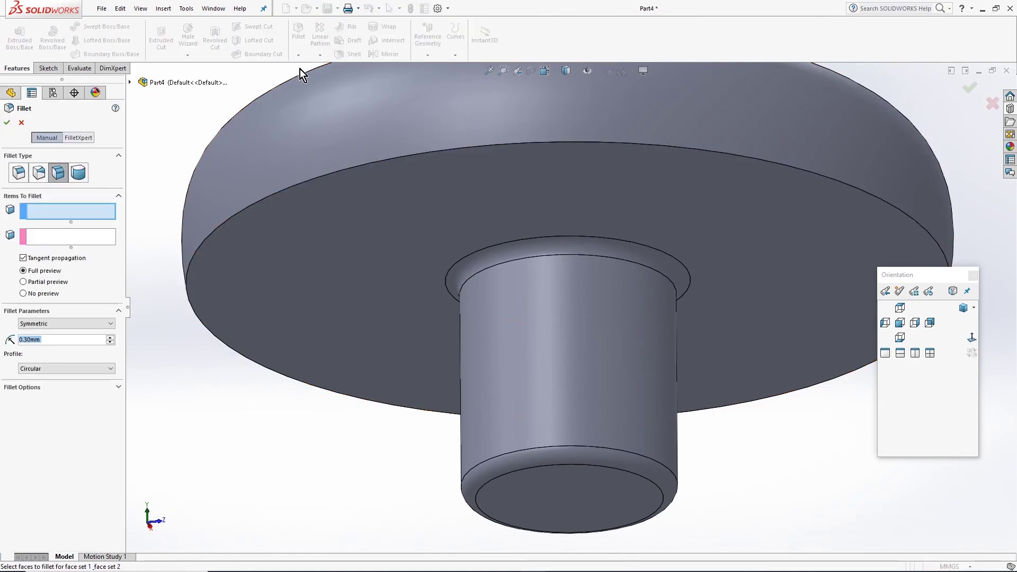
{"action": "left_click", "coordinate": [18, 173]}
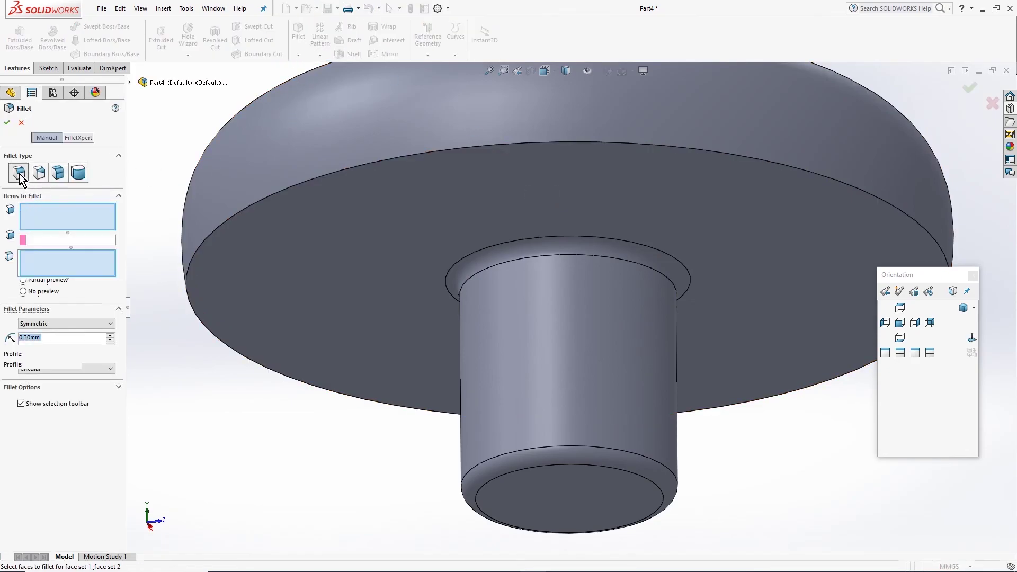
{"action": "left_click", "coordinate": [296, 185]}
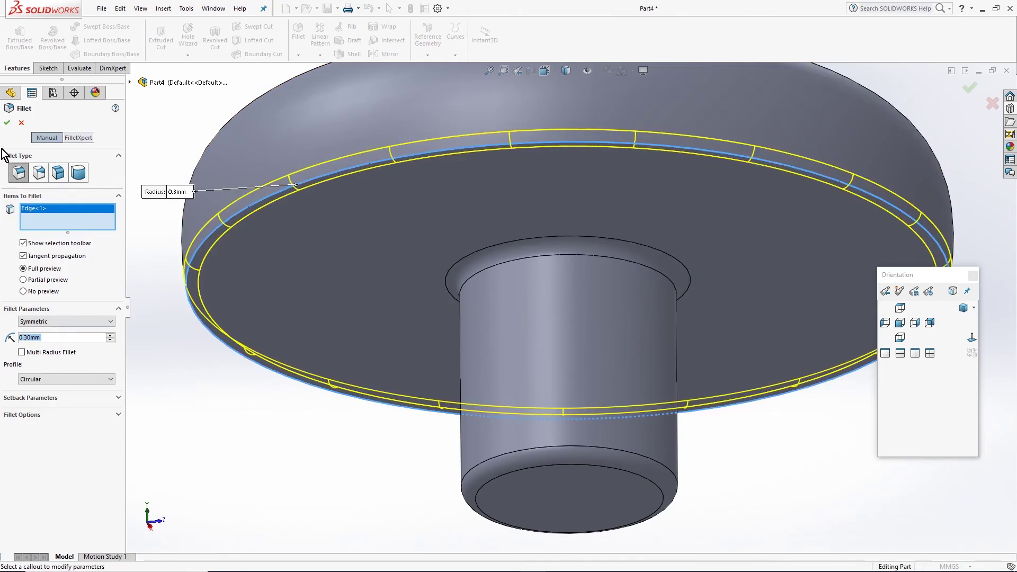
{"action": "left_click", "coordinate": [7, 123]}
{"action": "middle_click_drag", "start_coordinate": [533, 281], "coordinate": [635, 324]}
{"action": "middle_click_drag", "start_coordinate": [711, 445], "coordinate": [654, 368]}
{"action": "middle_click_drag", "start_coordinate": [618, 336], "coordinate": [693, 348]}
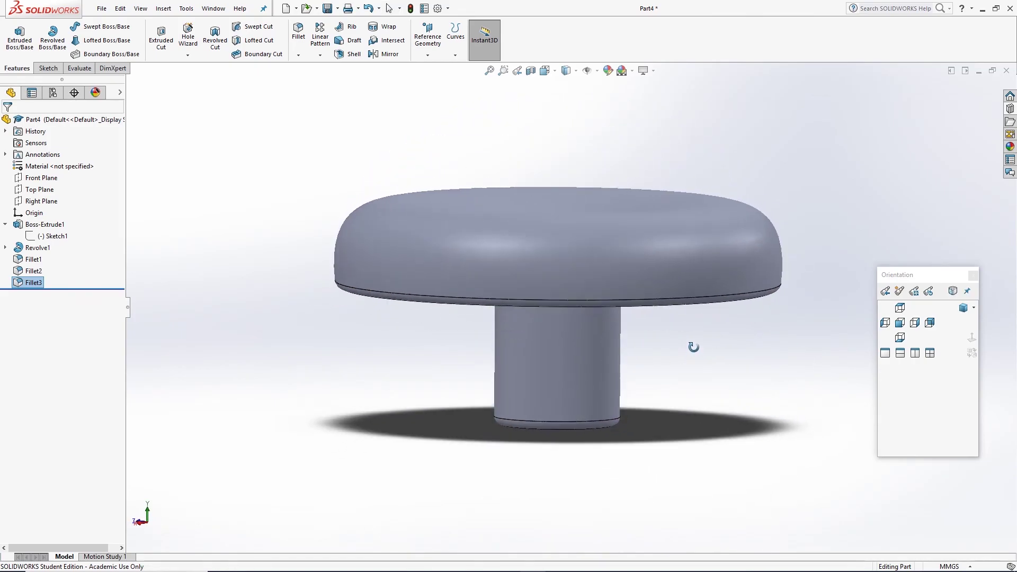